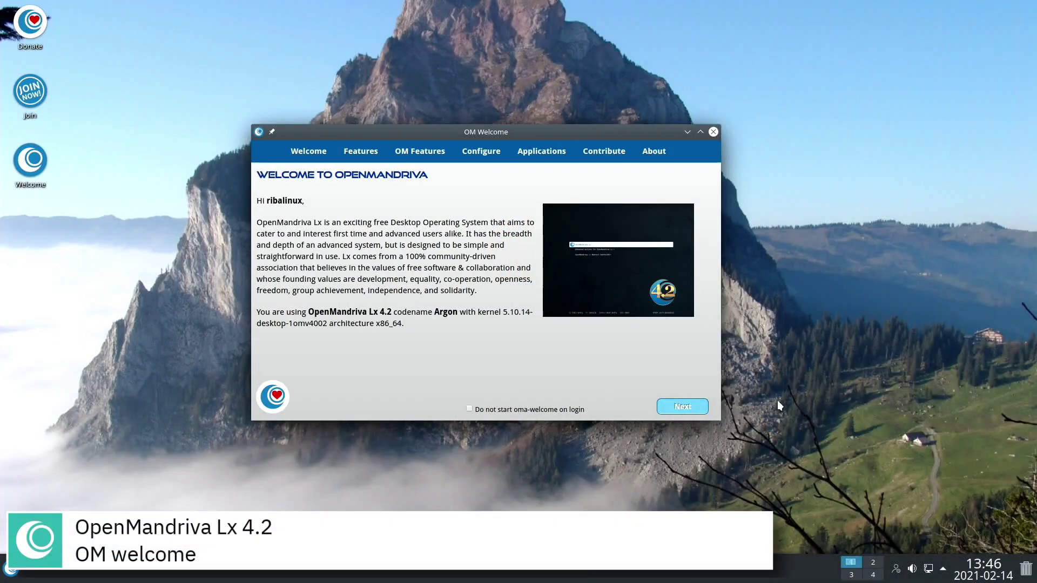
- Page OM Welcome from Features through OM Features, Configure, Applications and Contribute to About, then close it
click(681, 408)
click(681, 408)
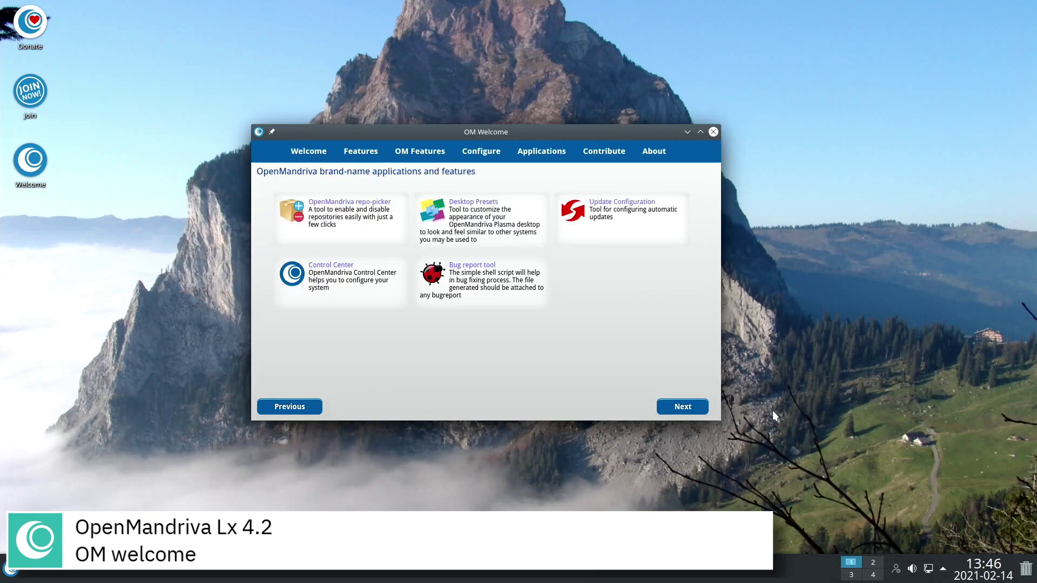
click(682, 408)
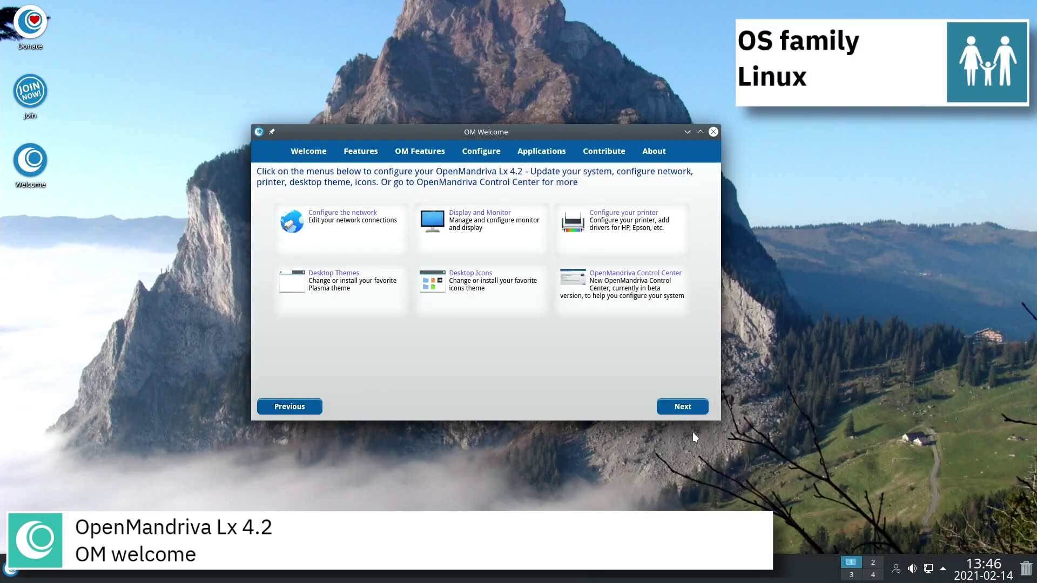
click(685, 408)
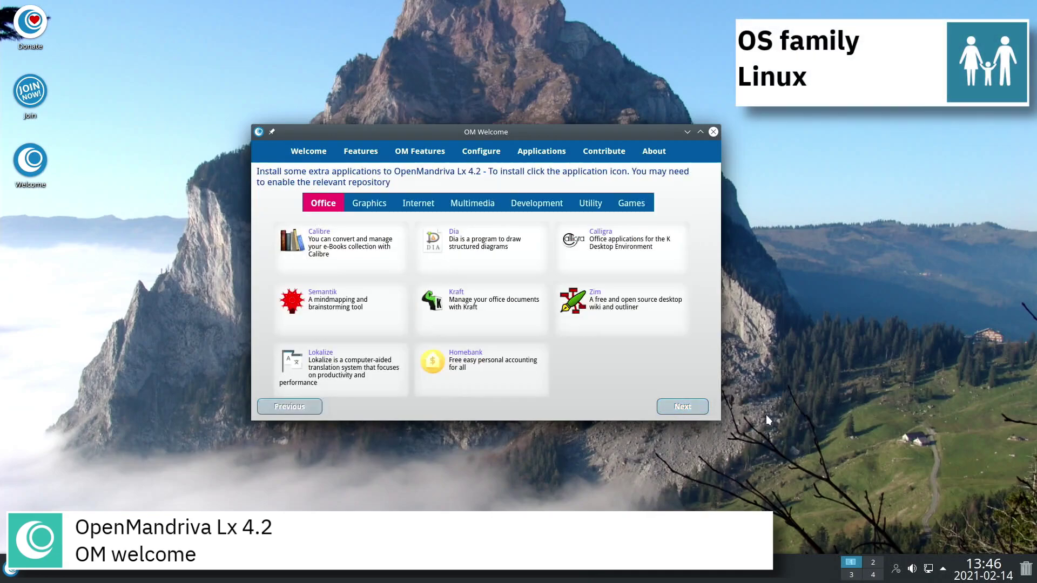
click(686, 411)
click(689, 412)
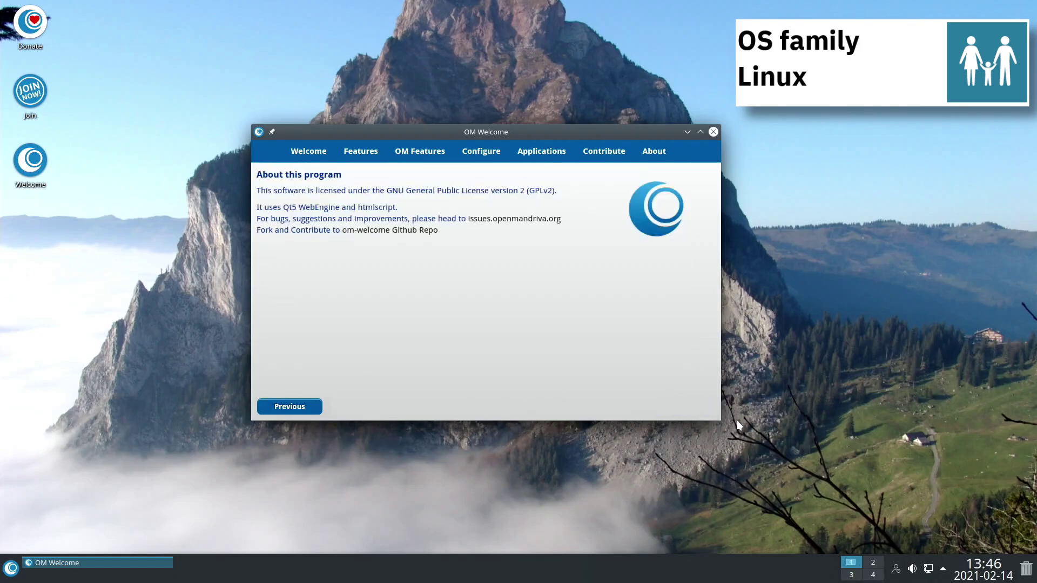
key(alt+F4)
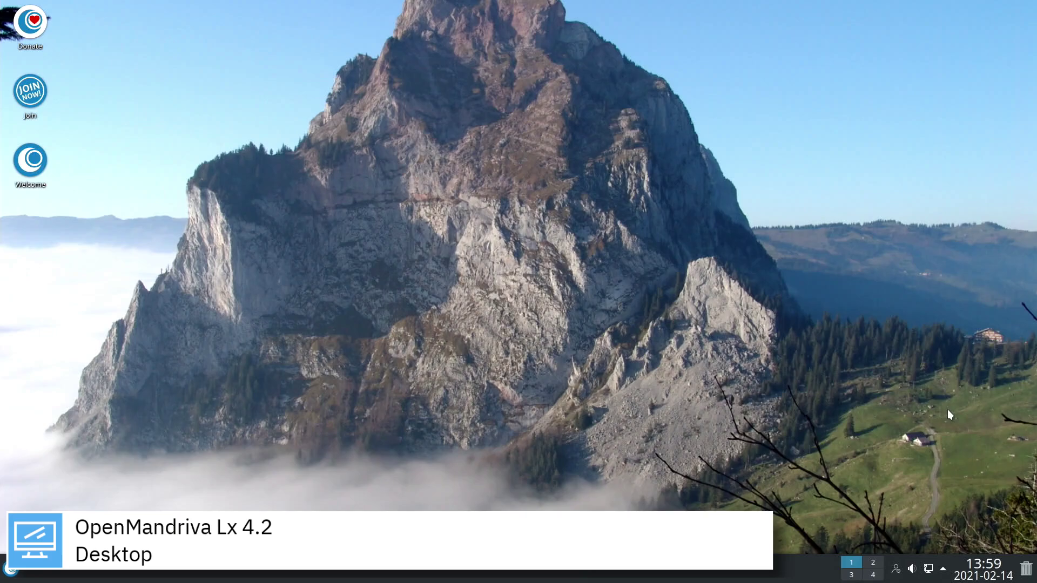
- Check today's date in the calendar, then the tray's status overview and network connections
click(986, 576)
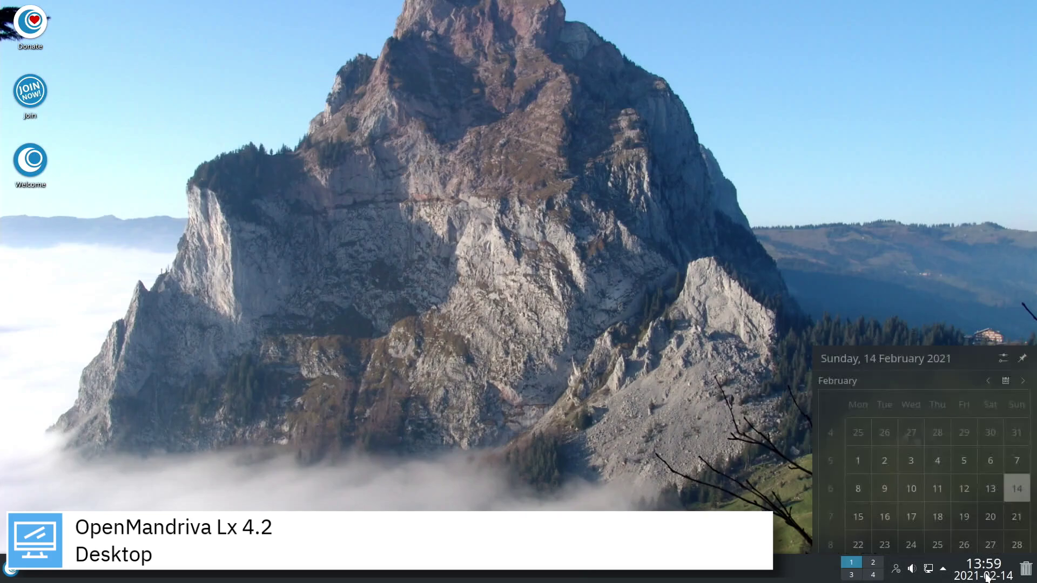
click(986, 577)
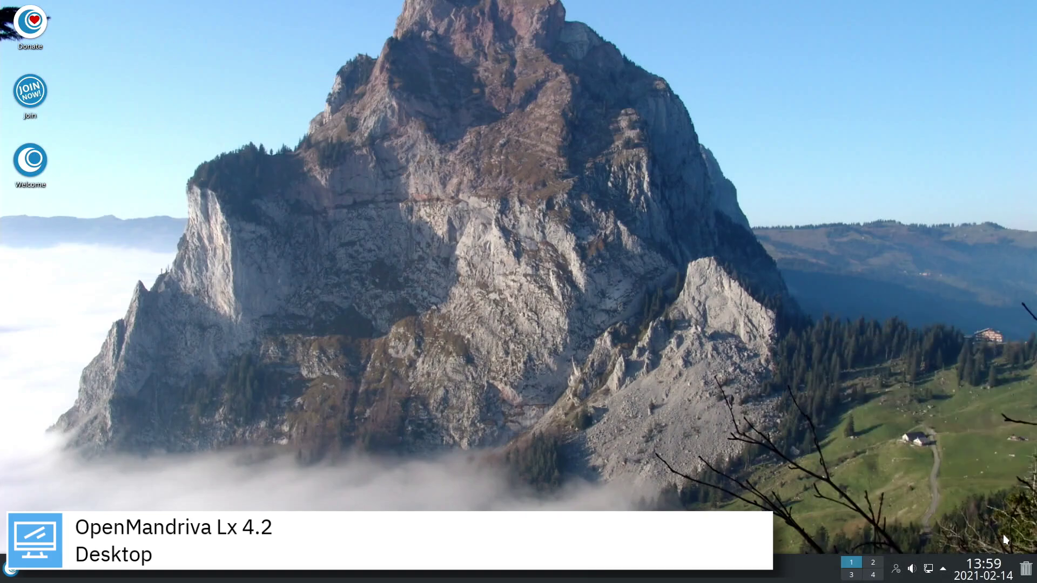
click(944, 570)
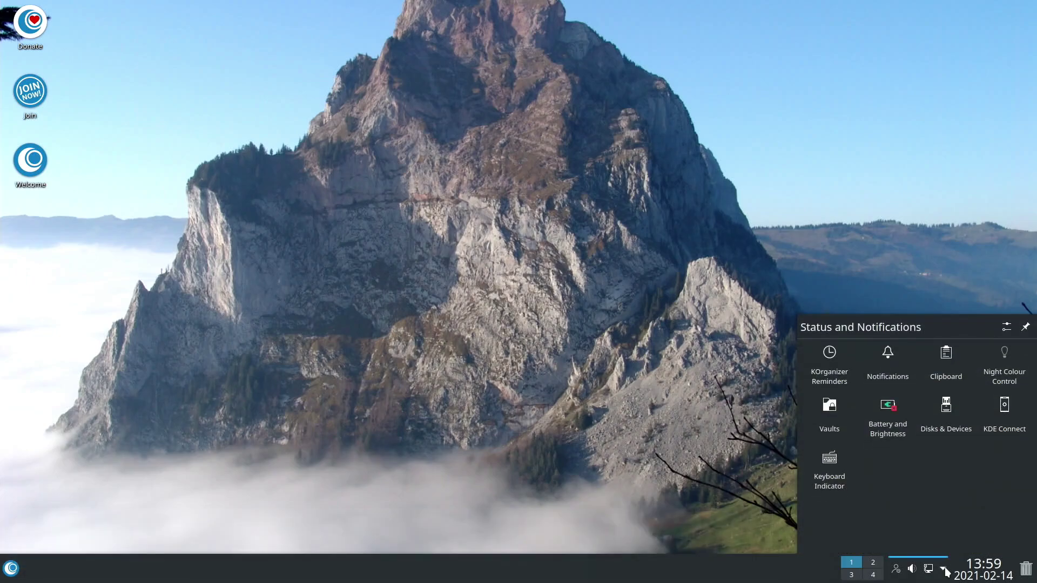
click(928, 569)
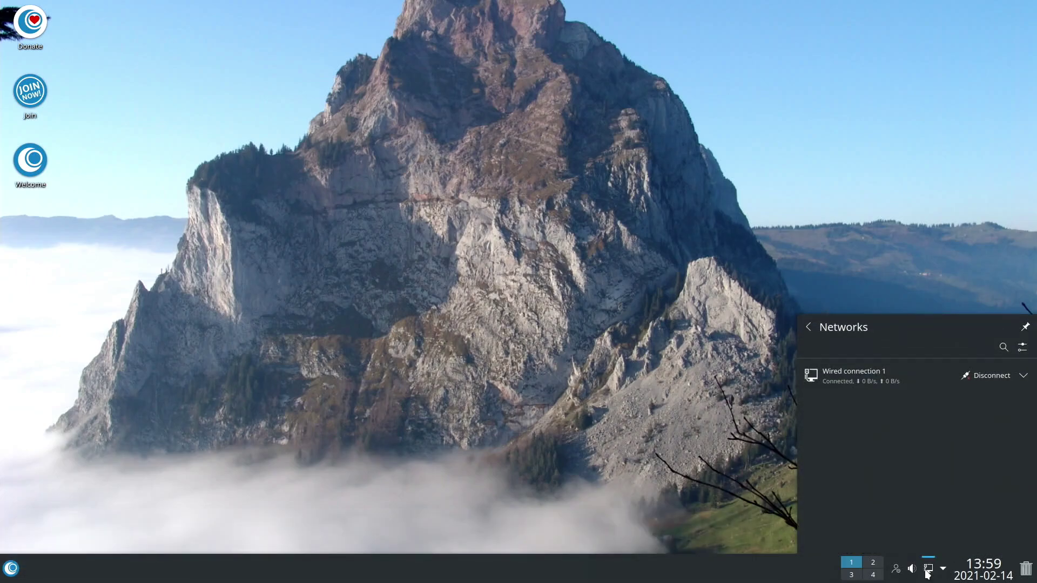
click(927, 570)
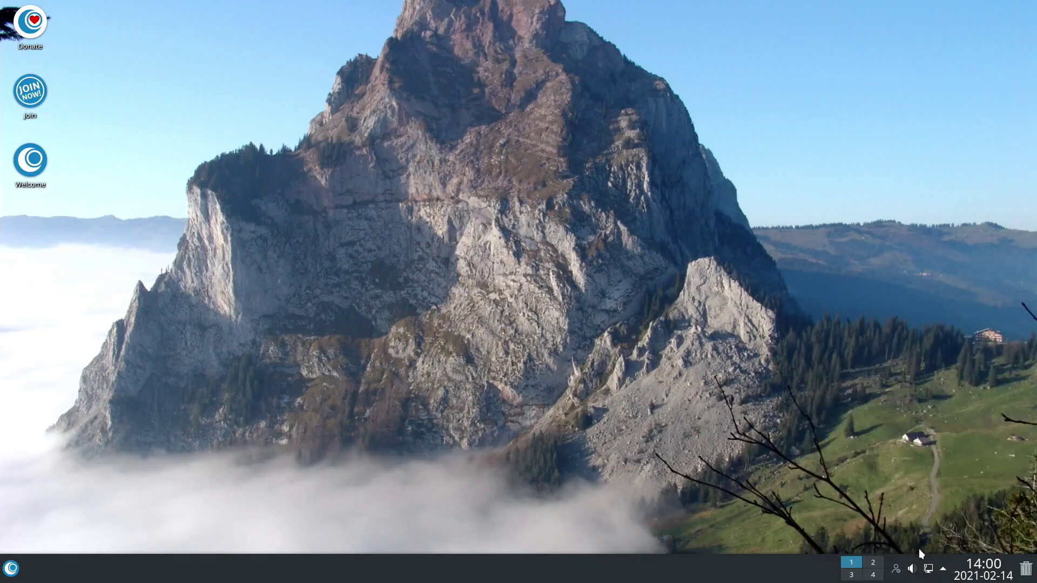
- Raise the HDMI/DisplayPort output volume to 59% and glance at the instant messaging status
click(911, 569)
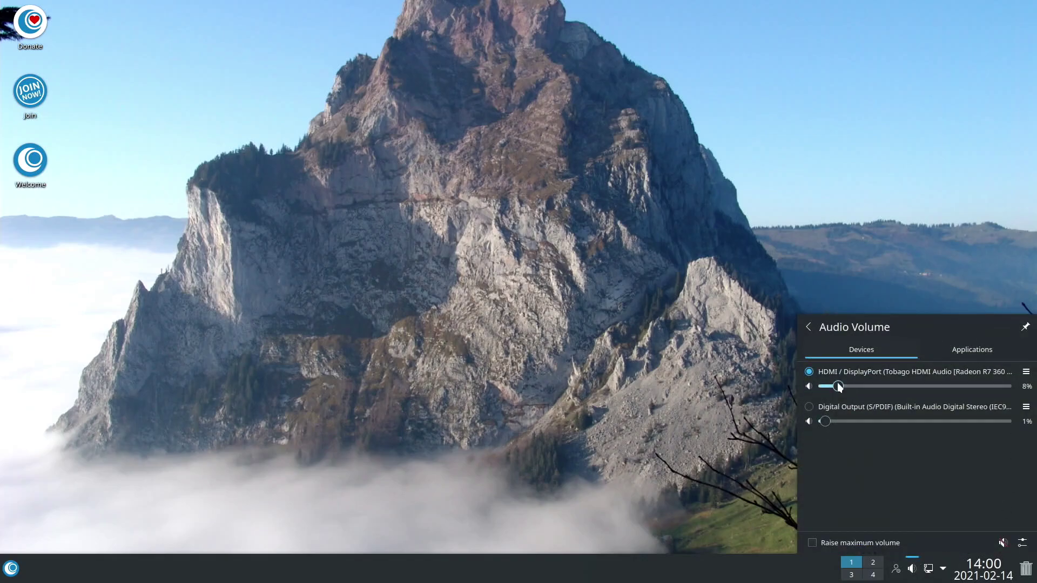
drag(838, 387, 930, 387)
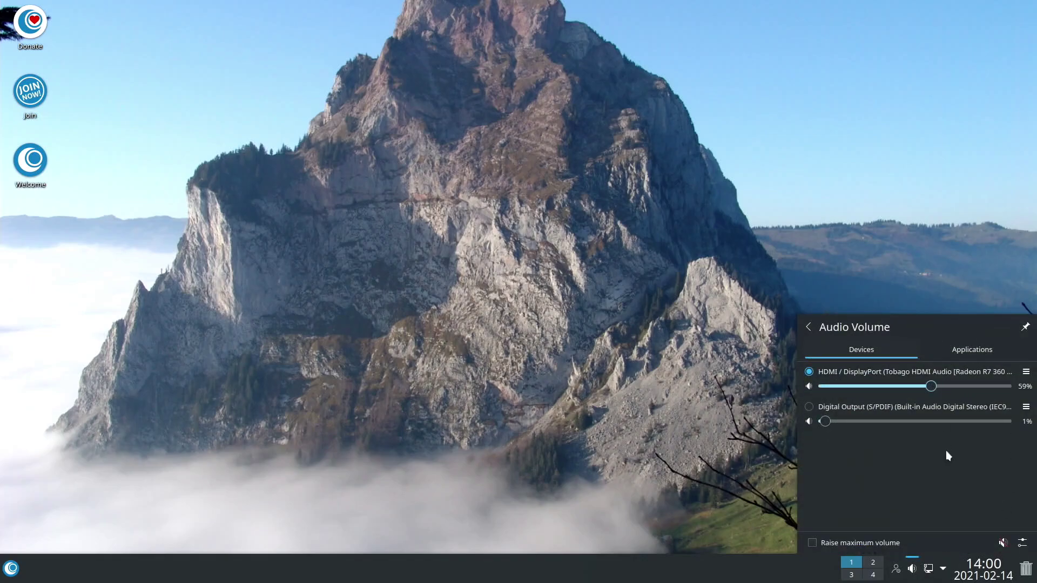
click(916, 567)
click(896, 570)
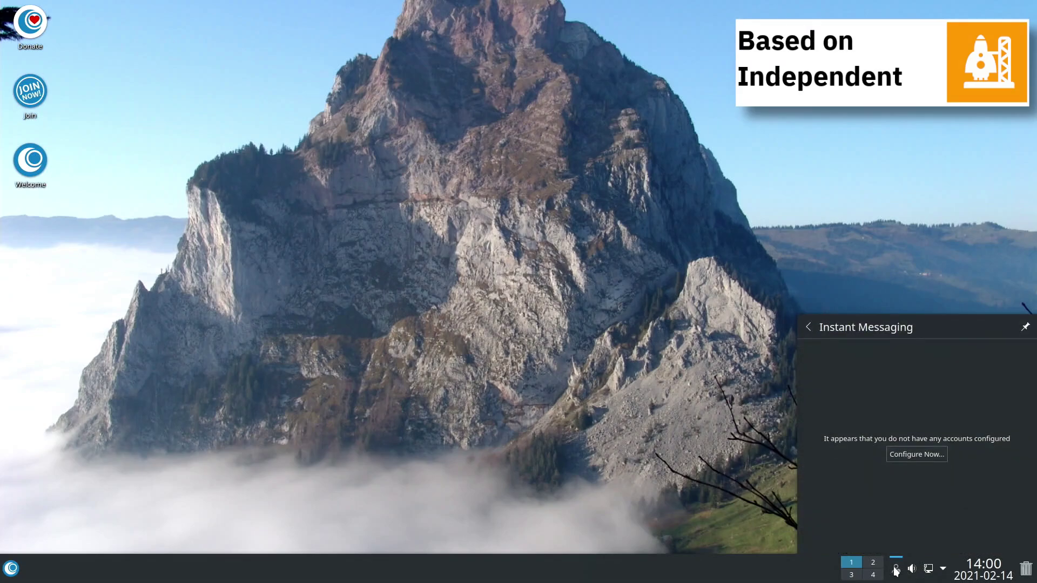
click(896, 569)
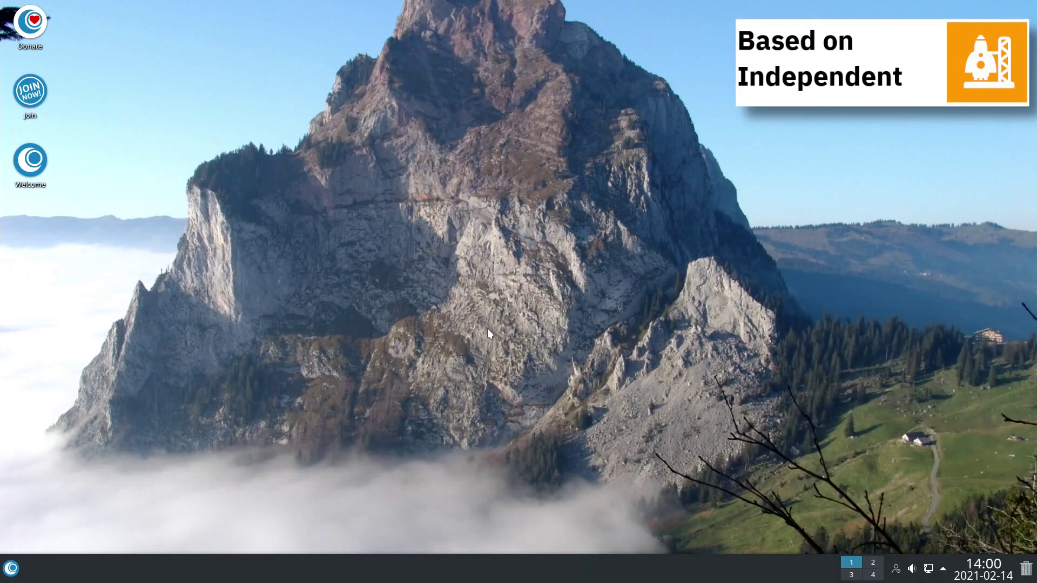
right_click(198, 61)
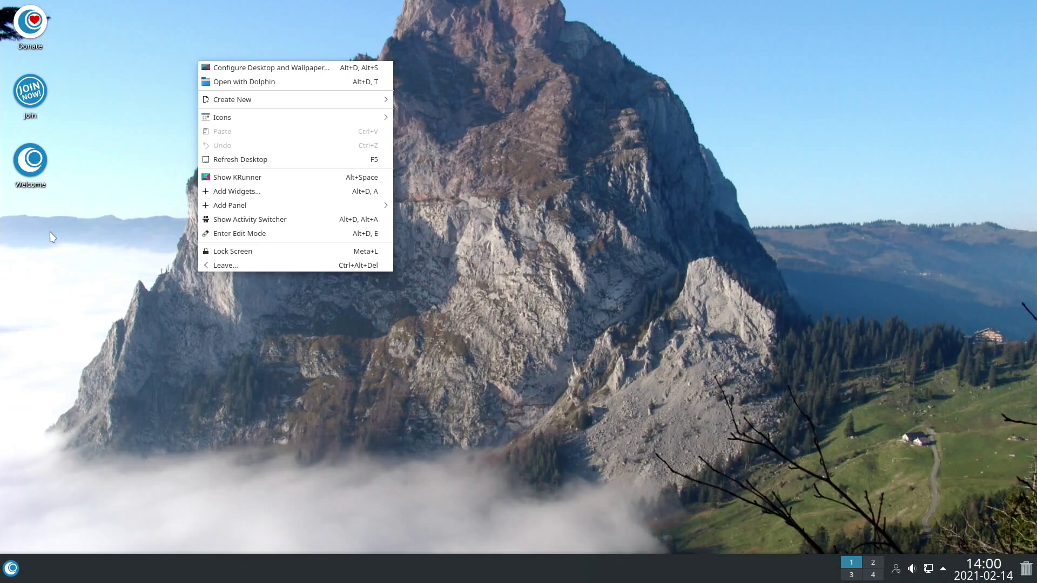
click(52, 237)
click(4, 575)
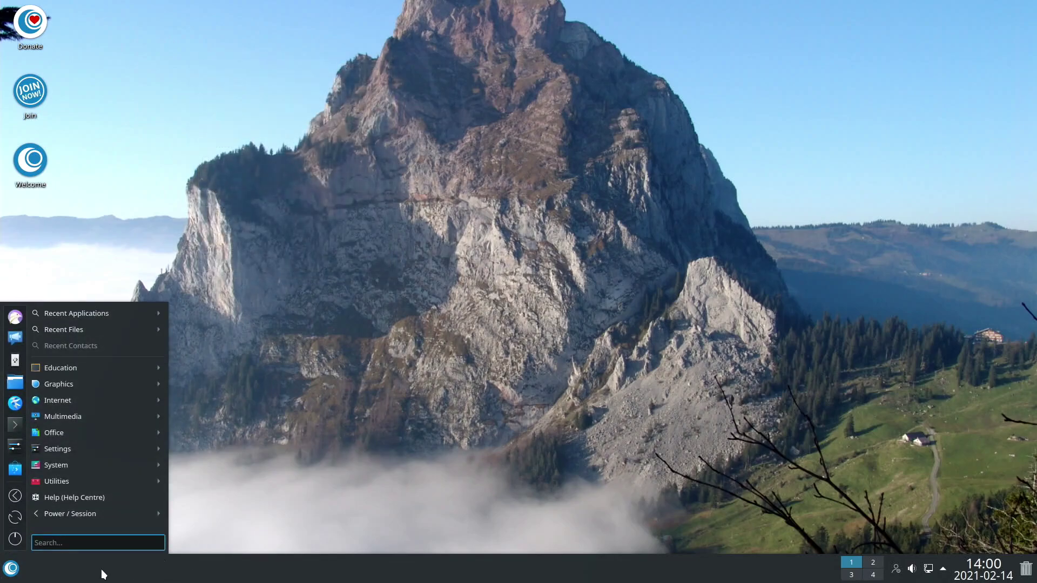
click(15, 540)
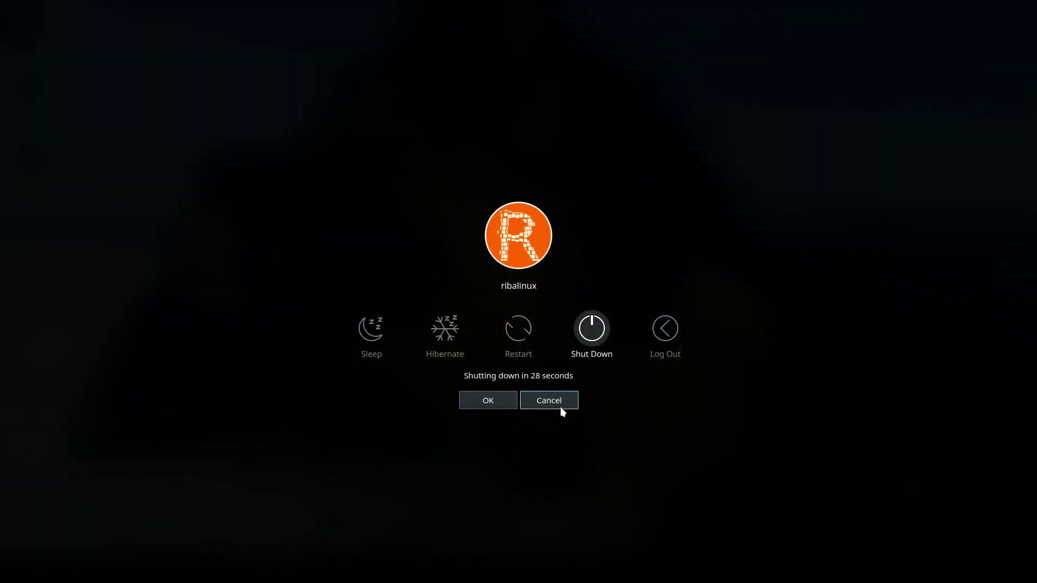
click(561, 408)
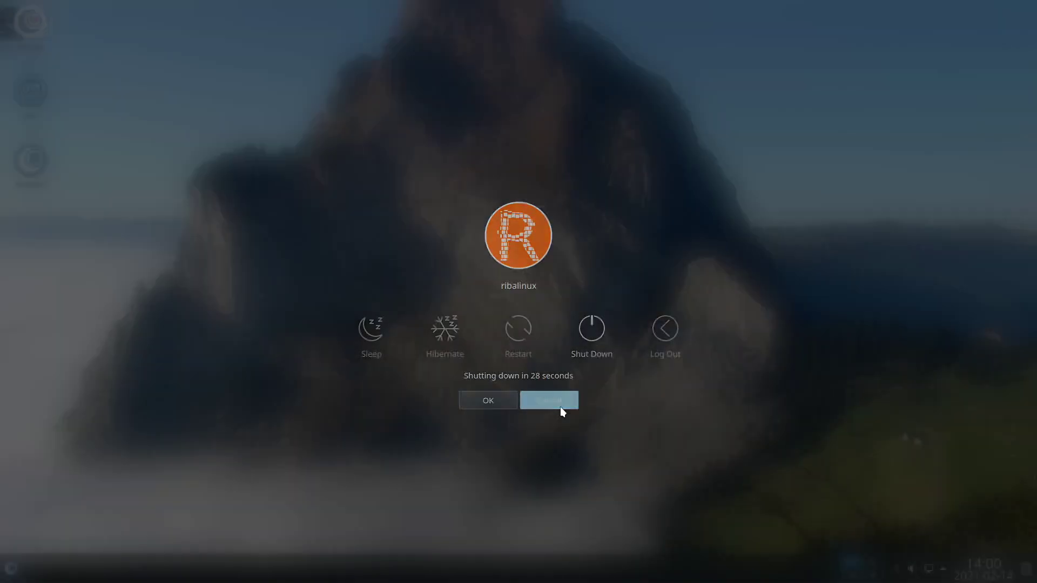
- Launch Konsole from the run box ('kon') and Dolphin from the launcher, switching between them
key(alt+space)
text(kon)
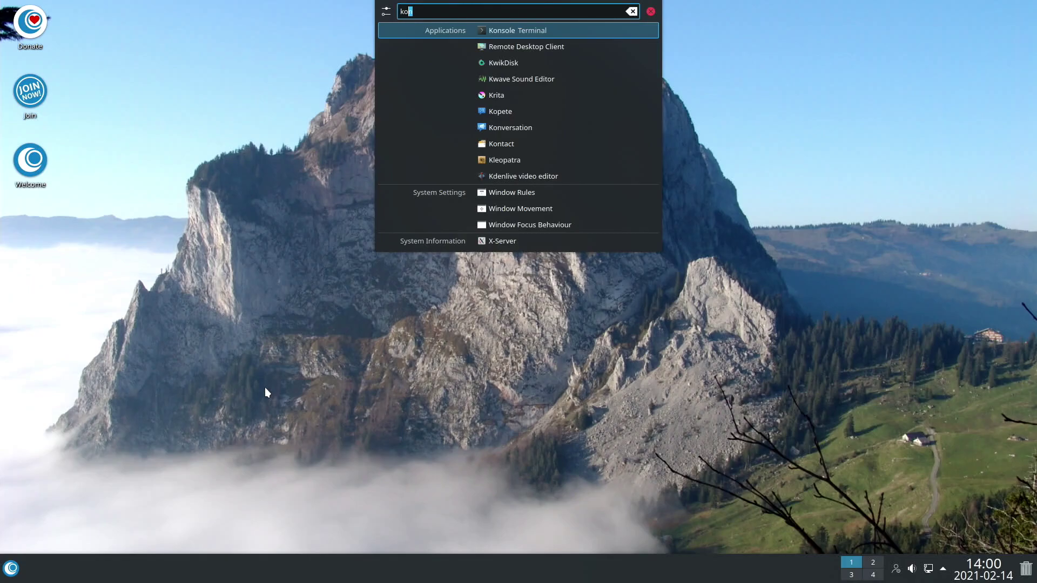
click(390, 31)
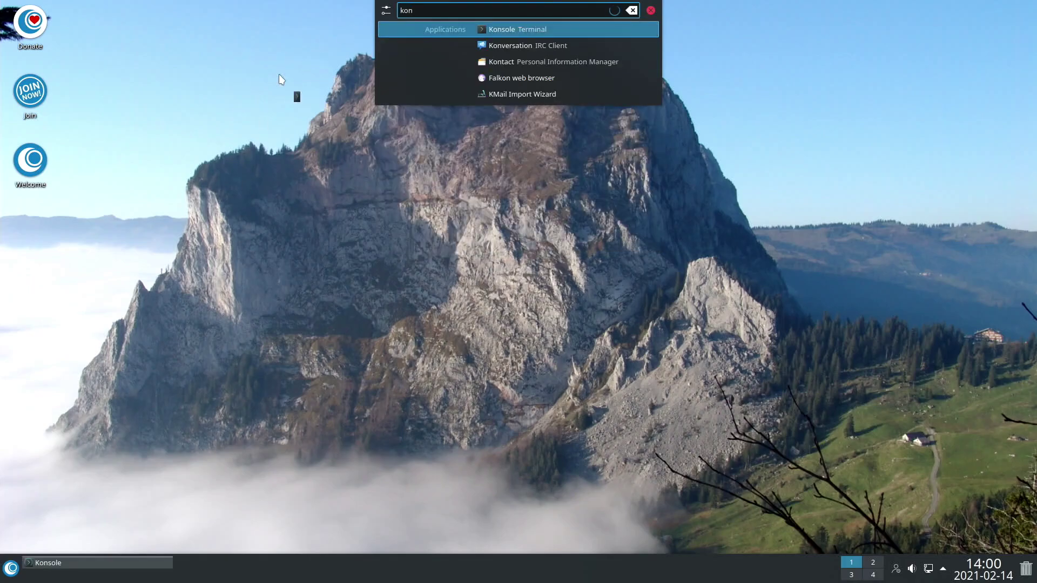
click(11, 568)
click(15, 384)
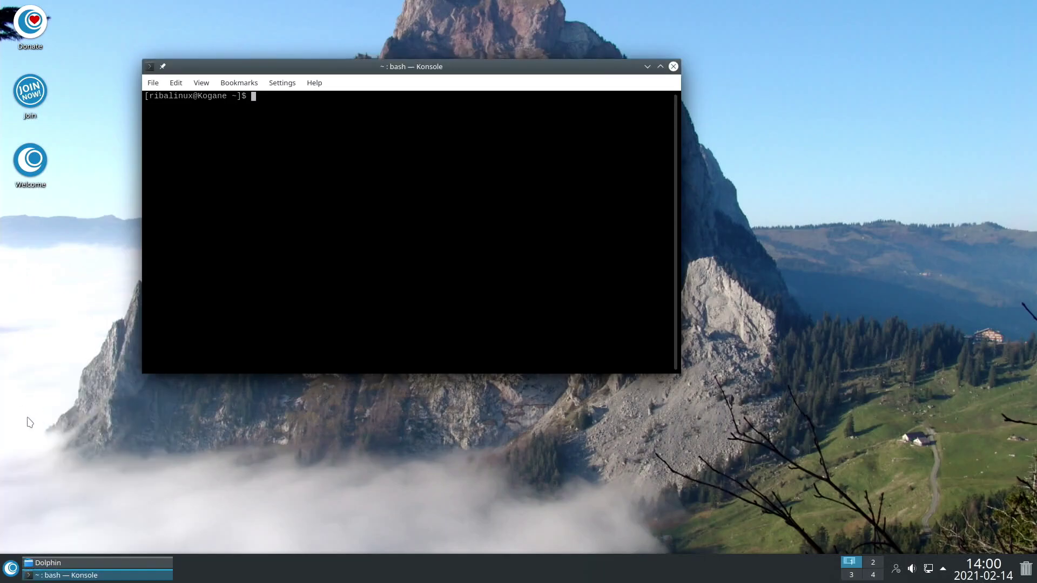
key(alt+Tab)
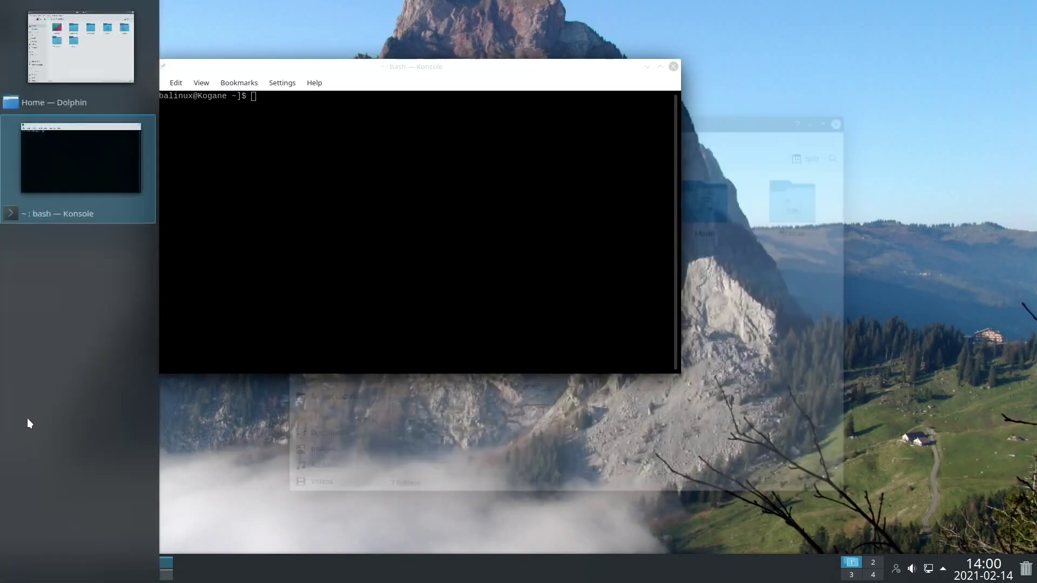
key(alt+Tab)
key(alt+Tab)
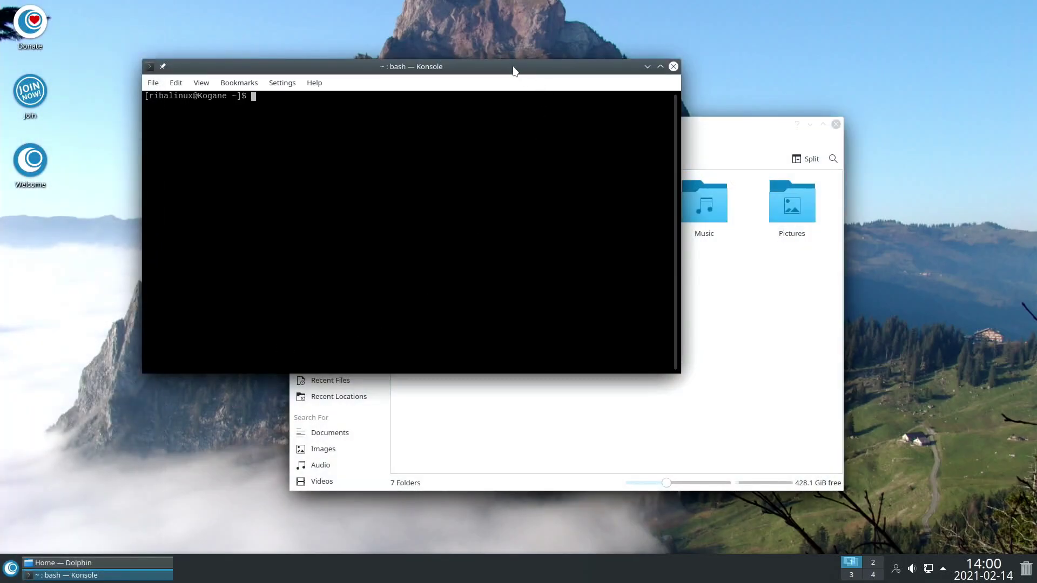
- Tile Konsole left and Dolphin right, then untile Dolphin, close Konsole and centre Dolphin
drag(512, 71, 2, 238)
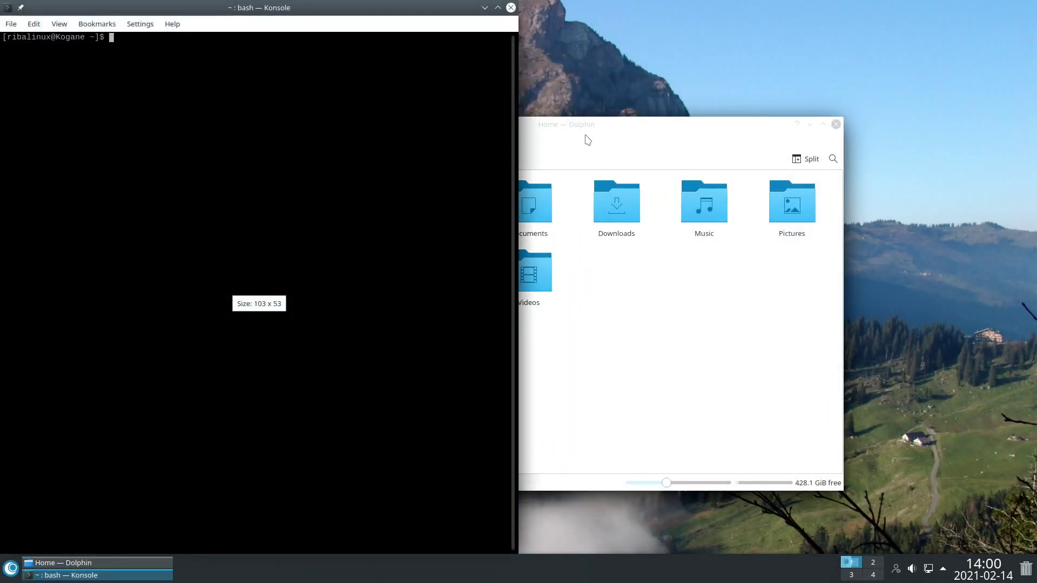
drag(588, 130, 1035, 185)
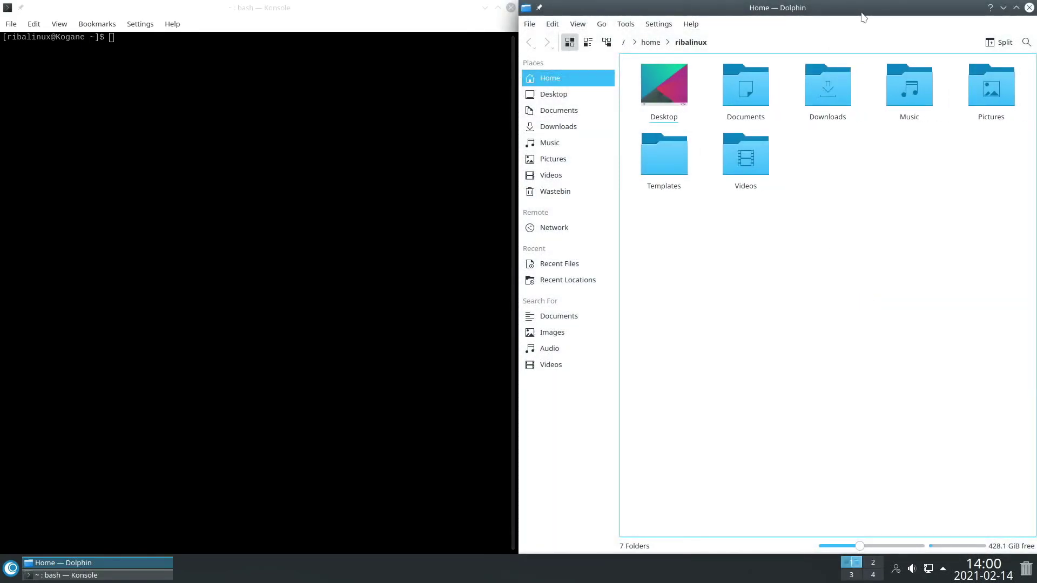
drag(862, 18, 685, 132)
drag(426, 12, 633, 67)
click(722, 70)
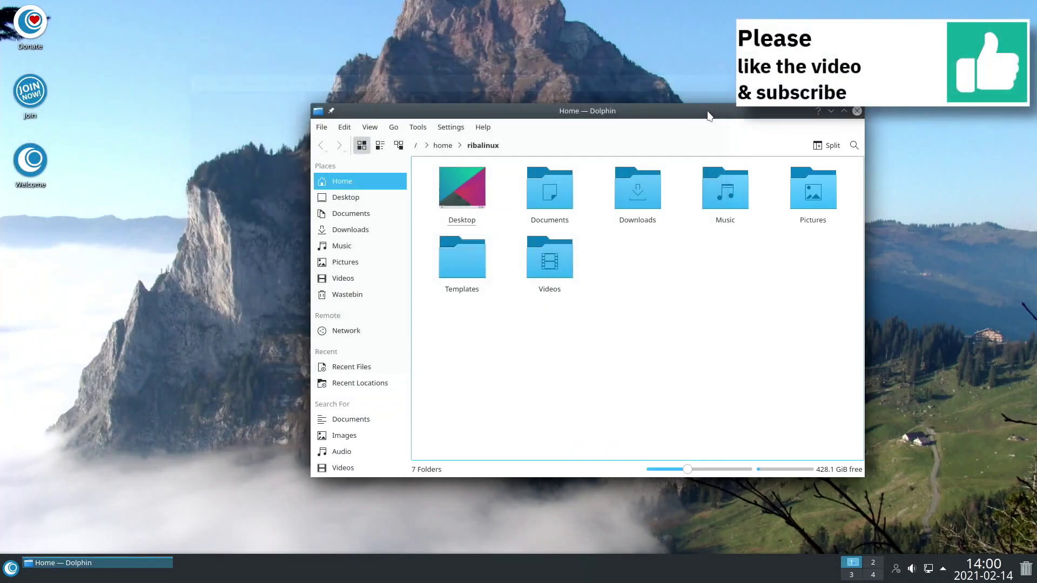
drag(705, 108, 574, 89)
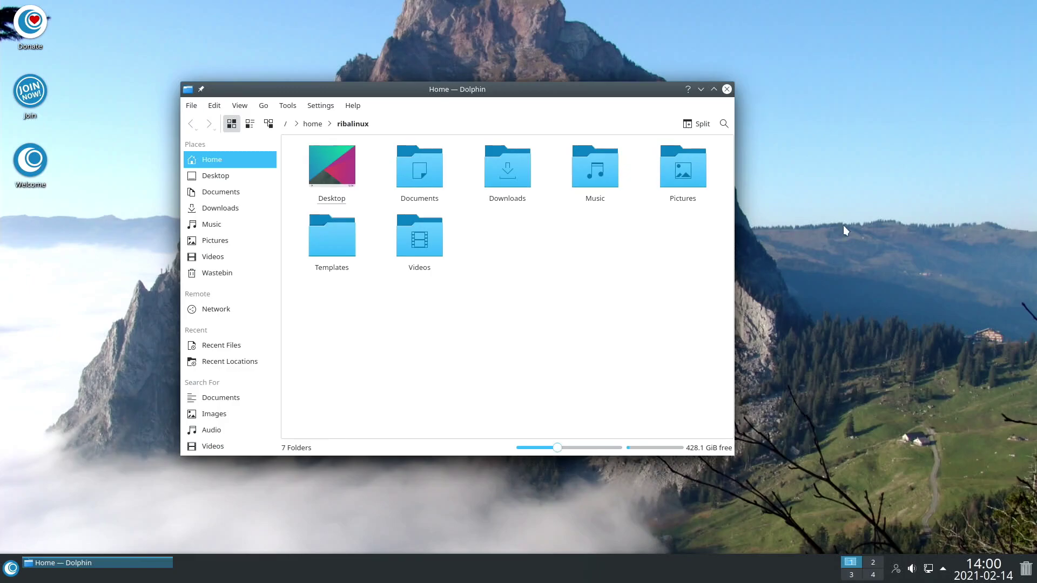
- Toggle Dolphin's search bar, split view and editable location bar on and off again
click(723, 123)
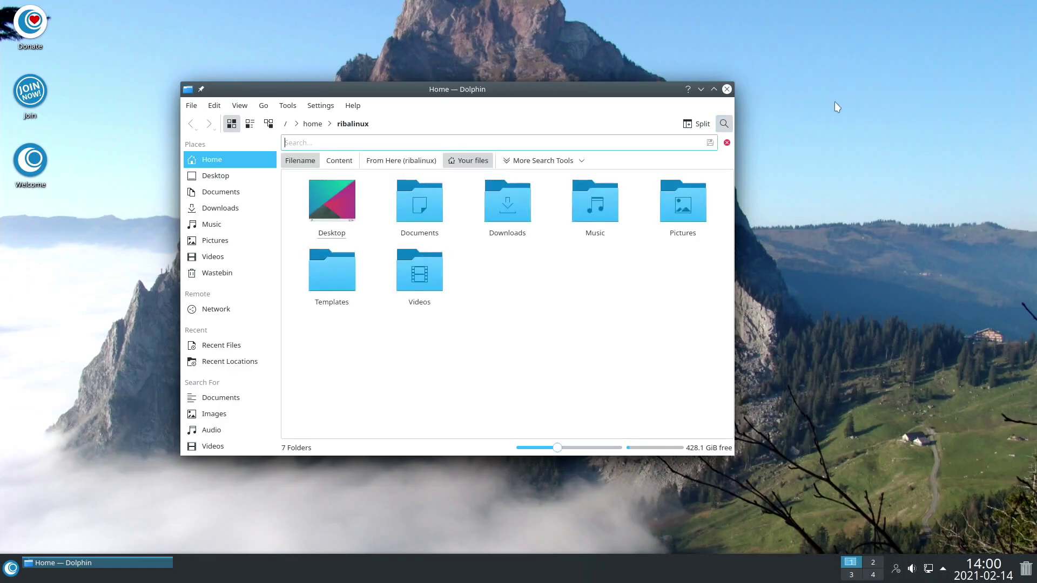
click(724, 124)
click(694, 124)
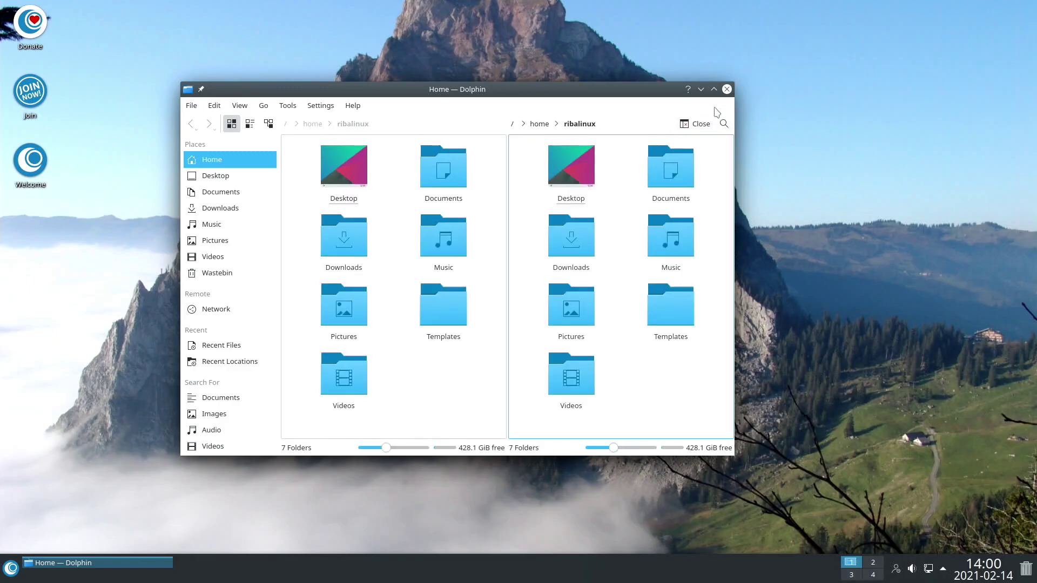
click(694, 123)
click(603, 124)
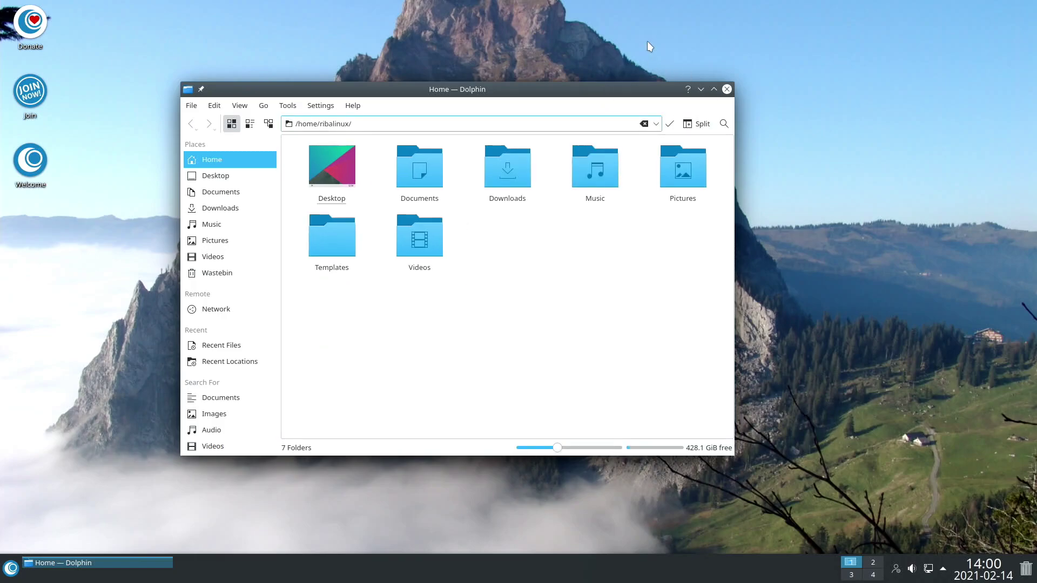
click(671, 122)
- Switch the home folder listing through Details and Compact views back to Icons
key(ctrl+3)
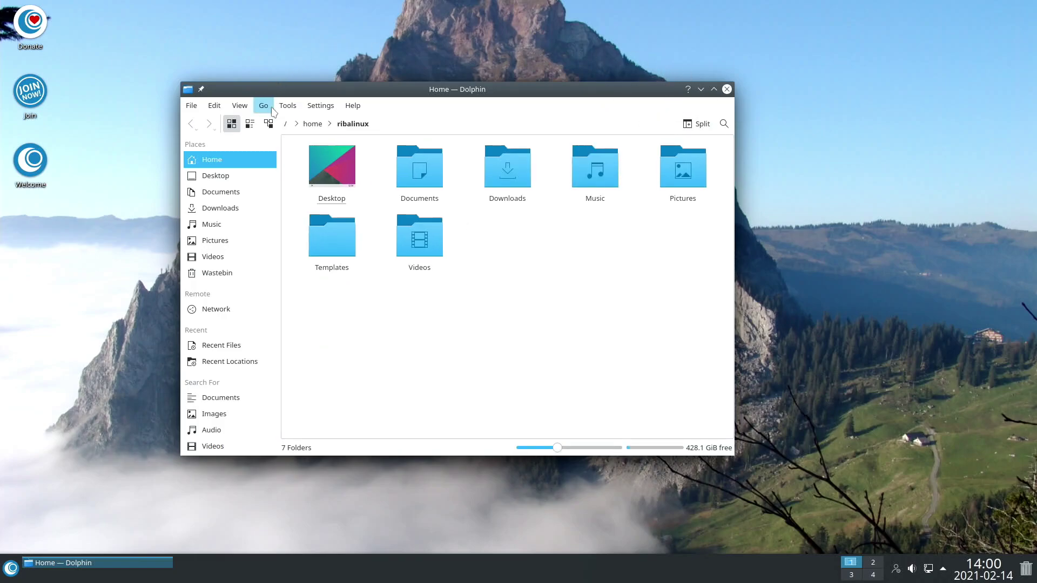
click(249, 124)
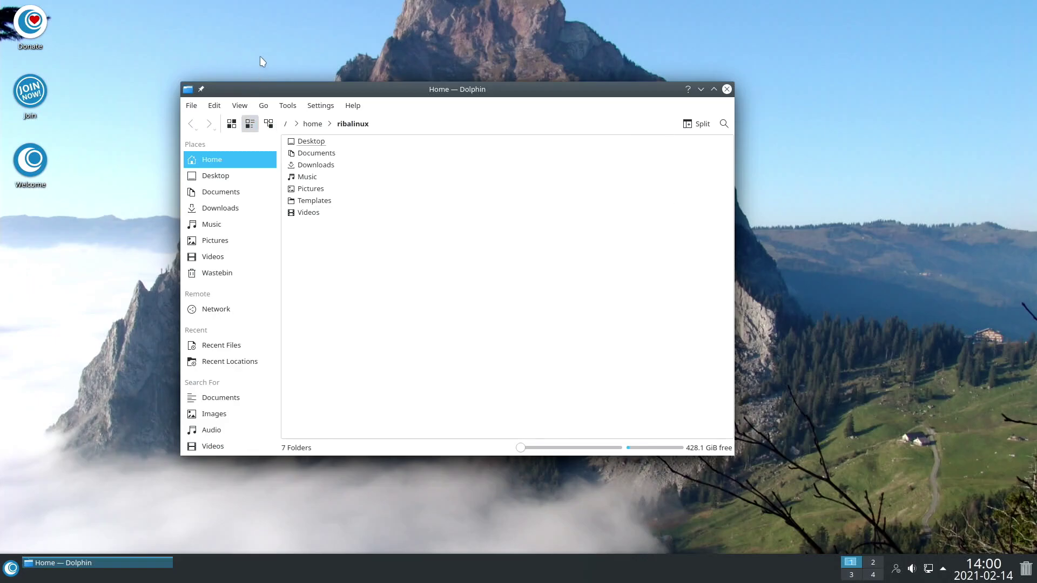
click(231, 123)
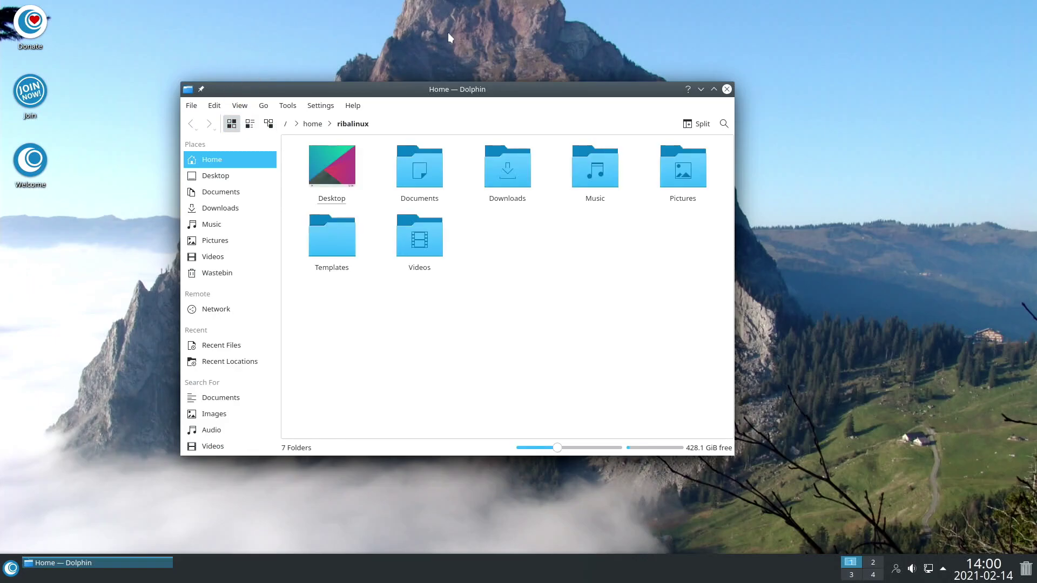
- Maximize, restore, minimize and restore Dolphin, then hop to desktop 2 and back to desktop 1
click(714, 89)
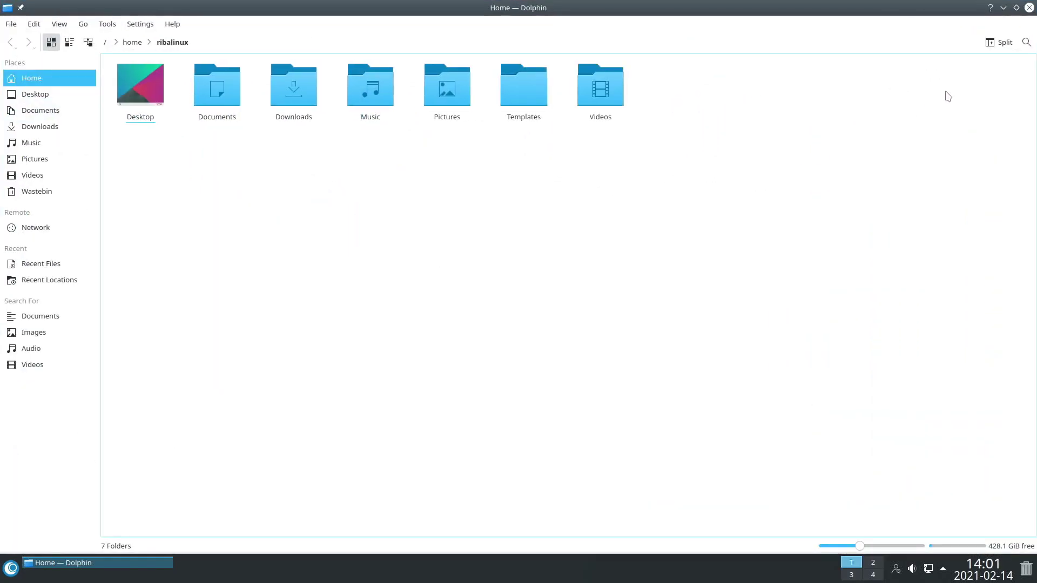
click(1013, 15)
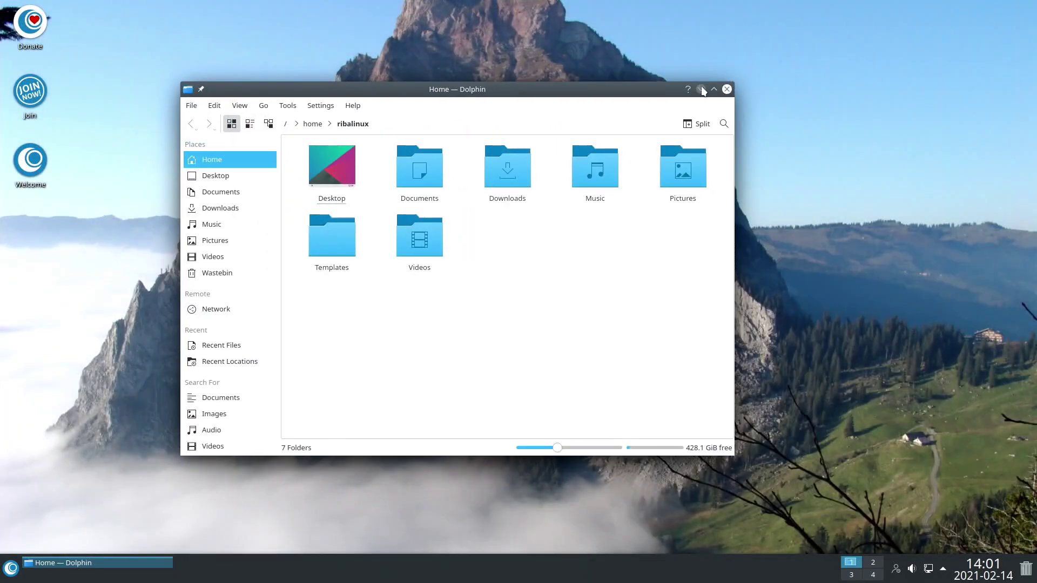
click(701, 89)
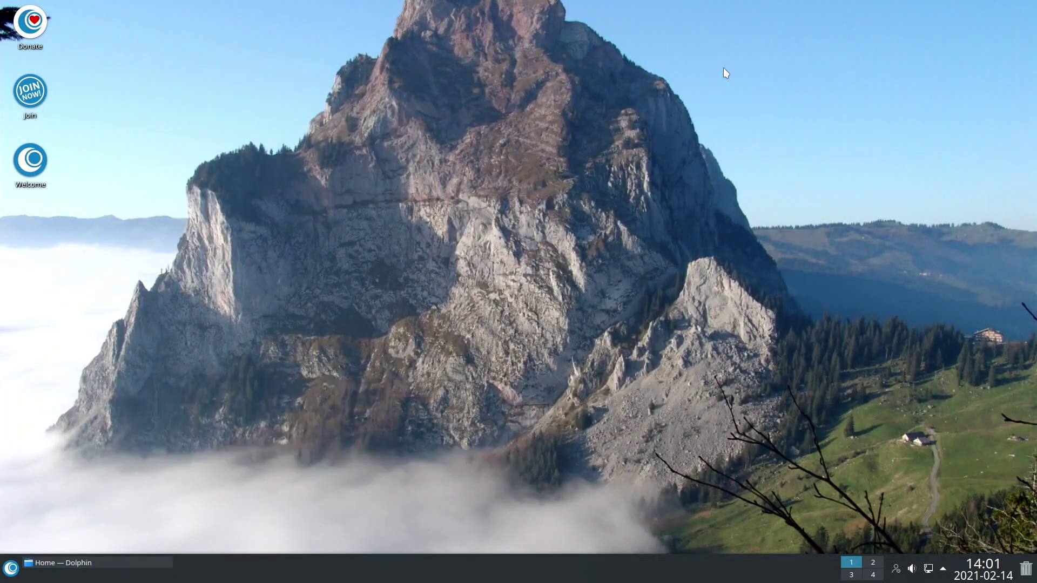
click(141, 563)
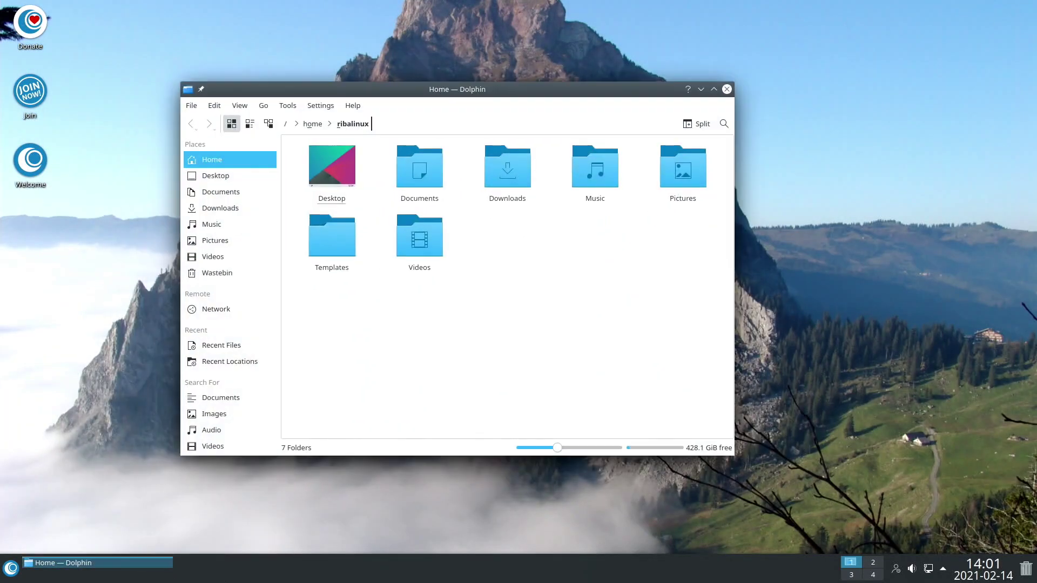
click(872, 564)
click(850, 562)
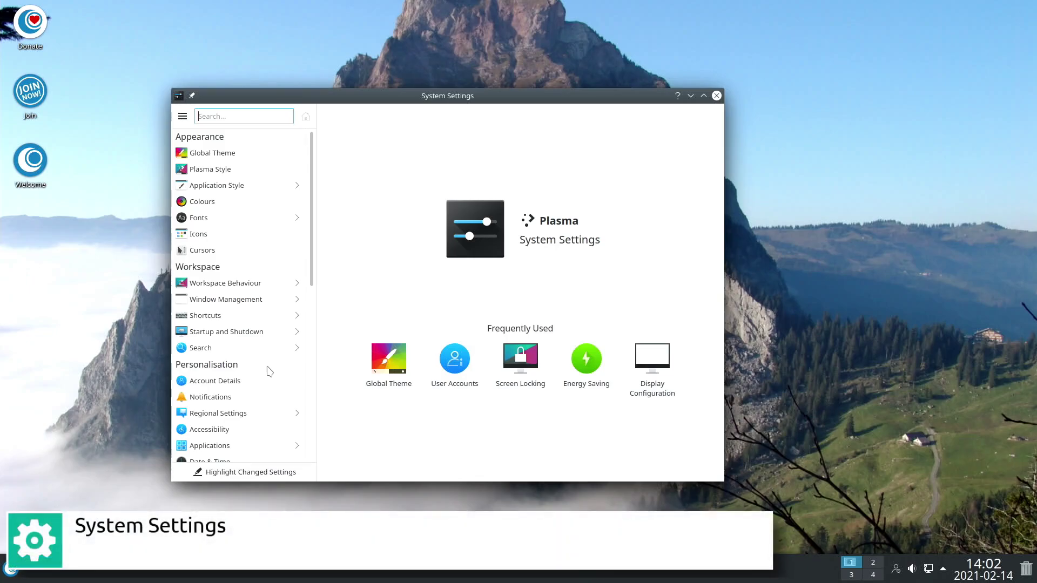
scroll(269, 370, down, 5)
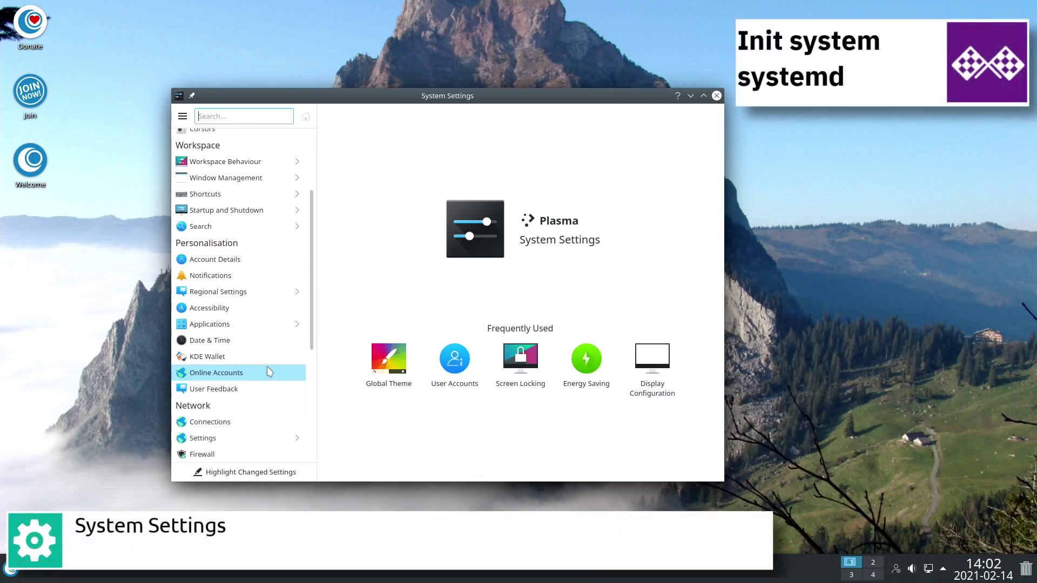
scroll(267, 367, down, 6)
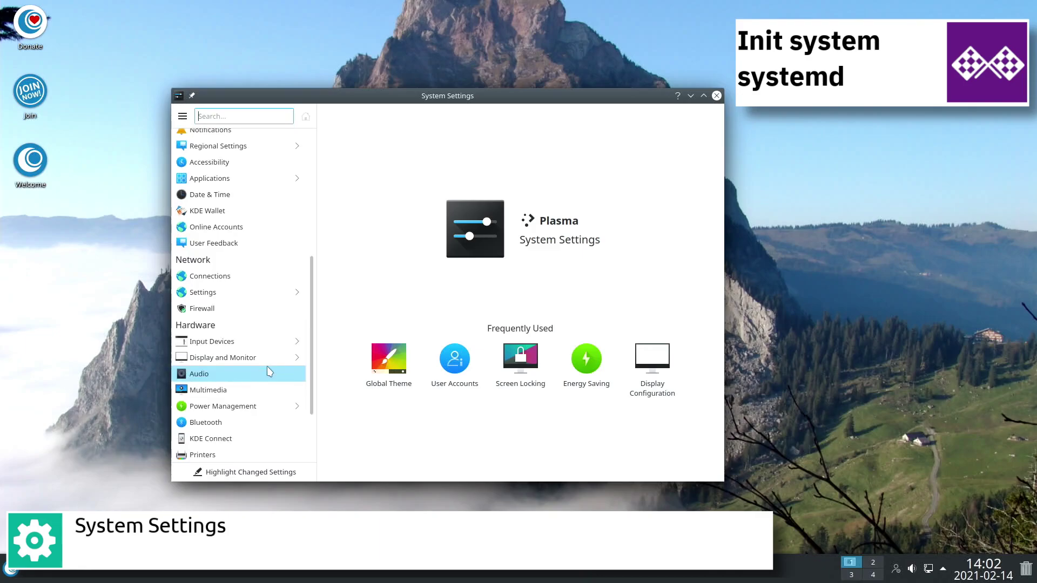
scroll(268, 369, down, 4)
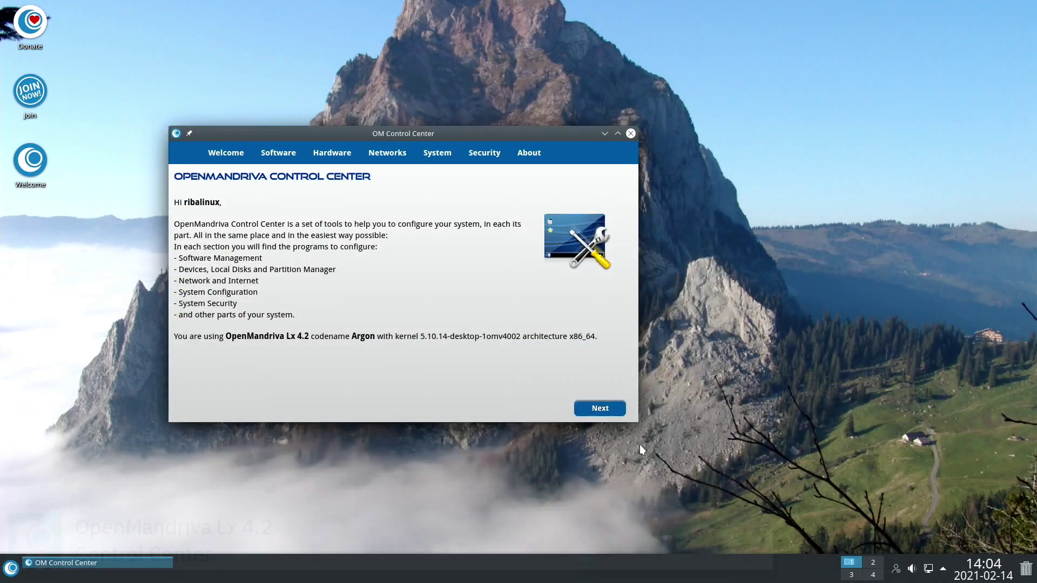
- Advance the Control Center past Software and Networks to the System and Security Configurations pages
key(Return)
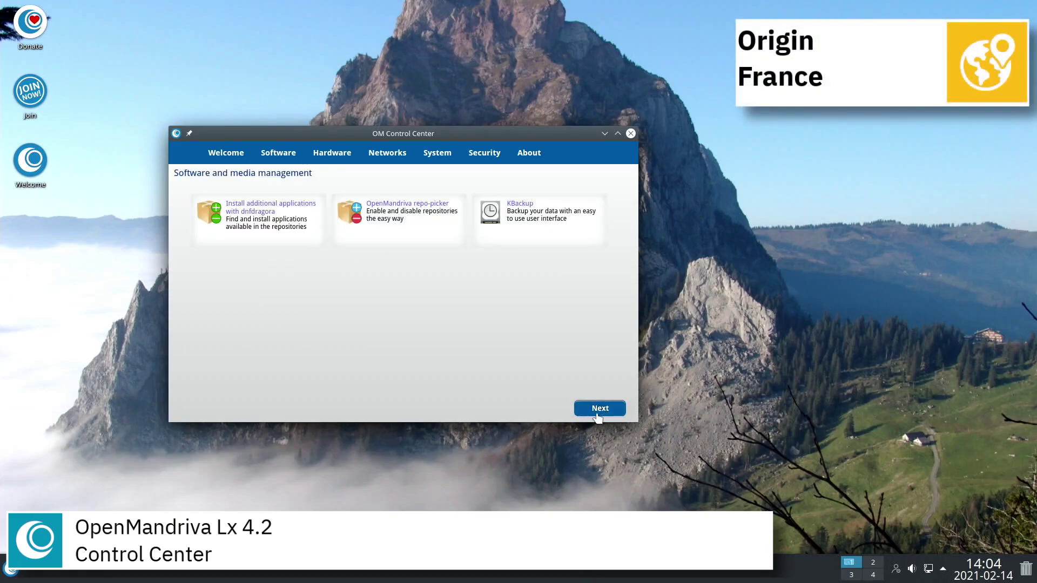
key(Return)
key(Return)
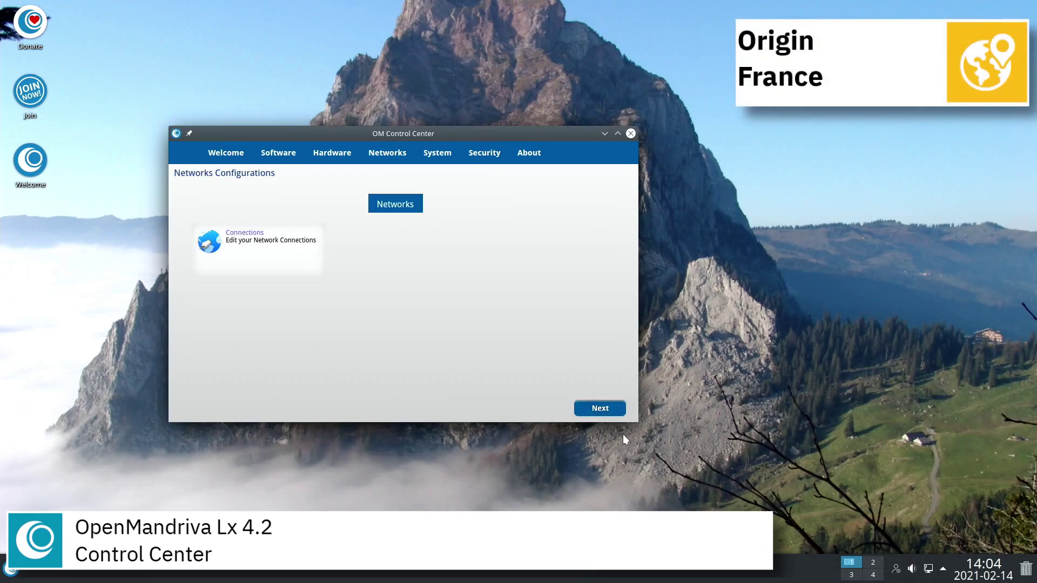
key(Return)
key(Return)
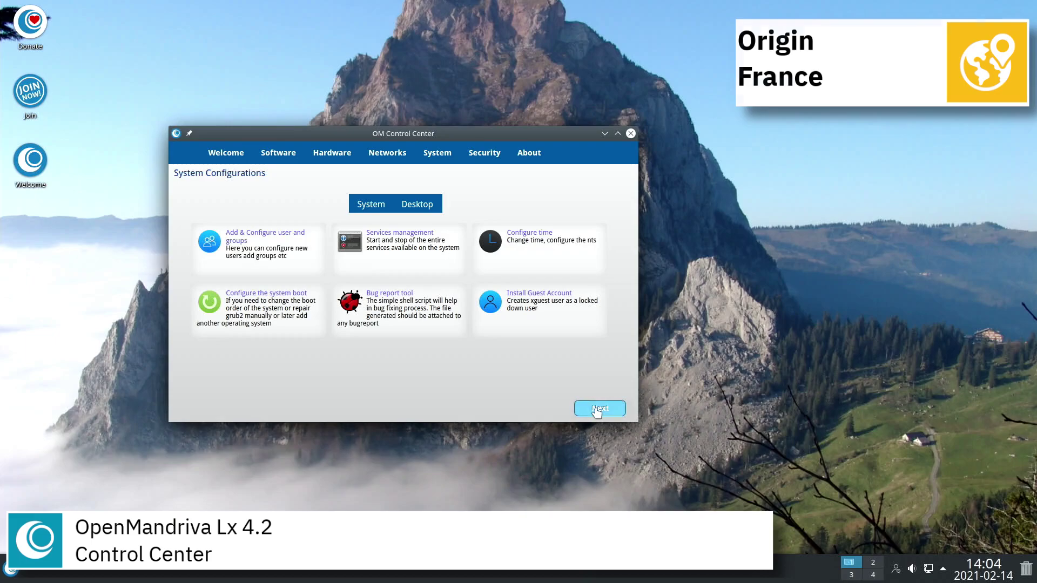
key(Return)
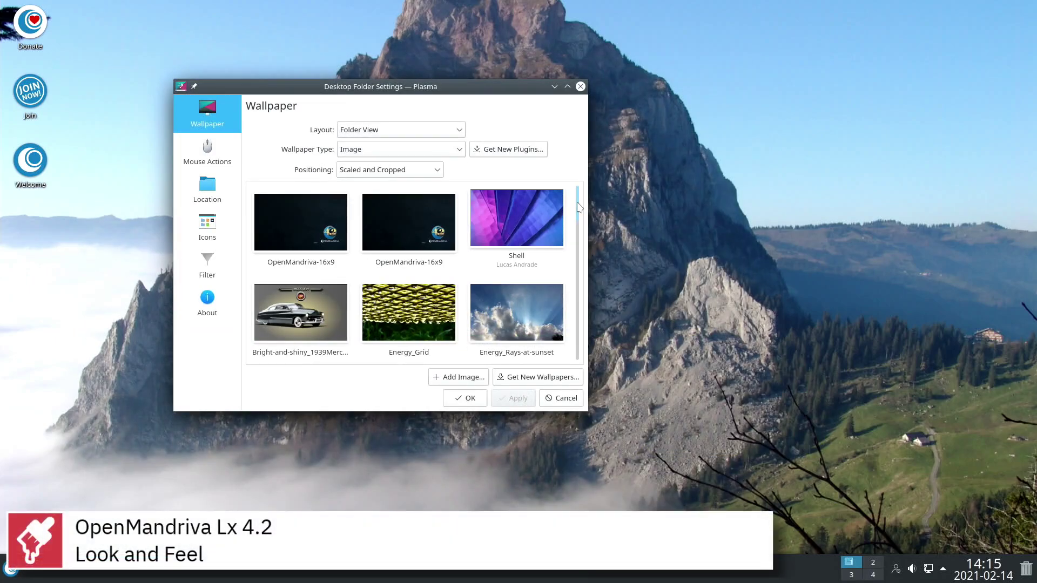
- Scroll through Desktop Folder Settings and view its Mouse Actions, Location, Icons, Filter and About pages
scroll(579, 207, down, 3)
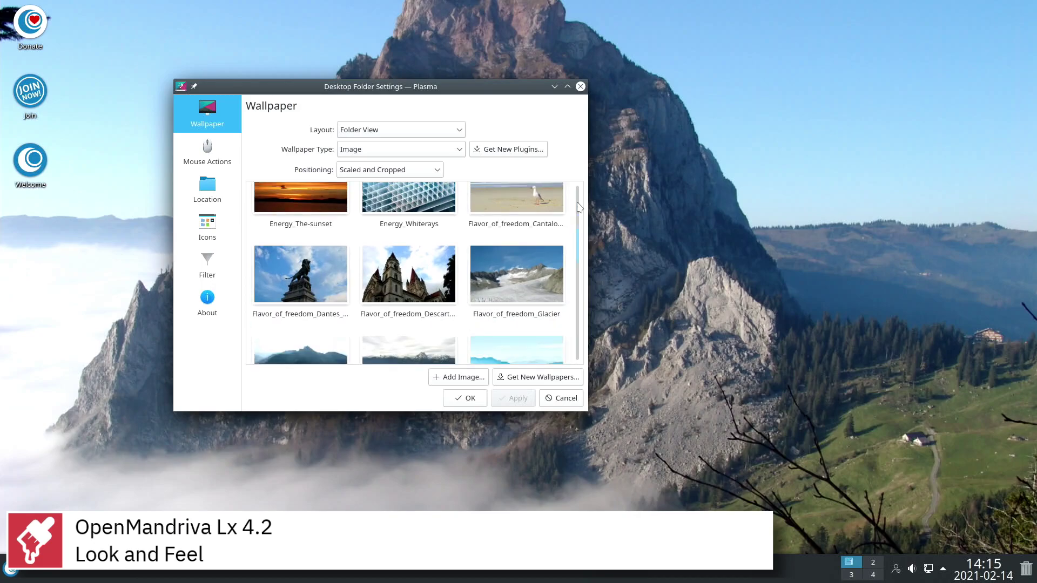
scroll(578, 207, down, 5)
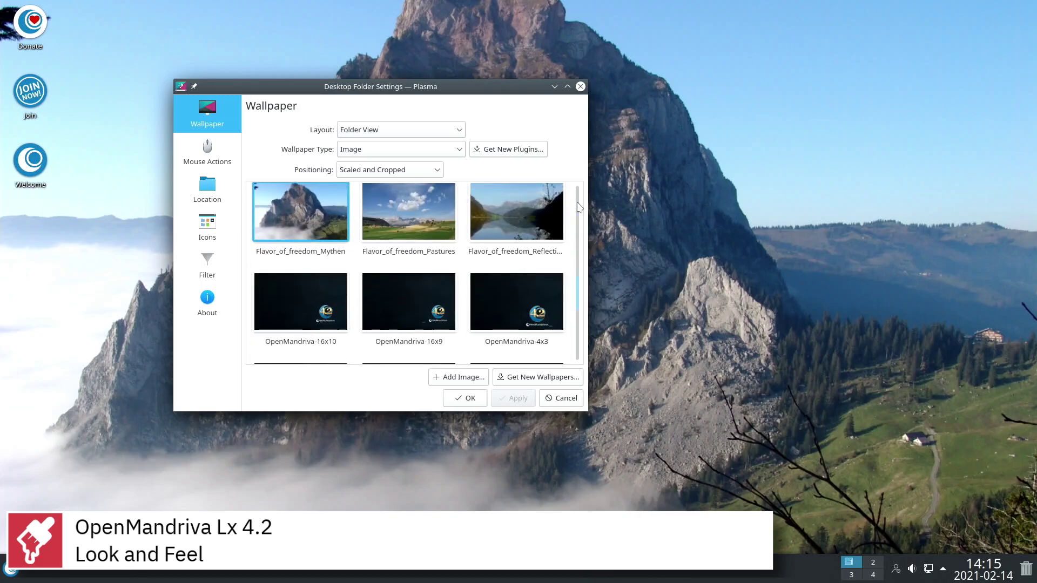
scroll(578, 207, down, 3)
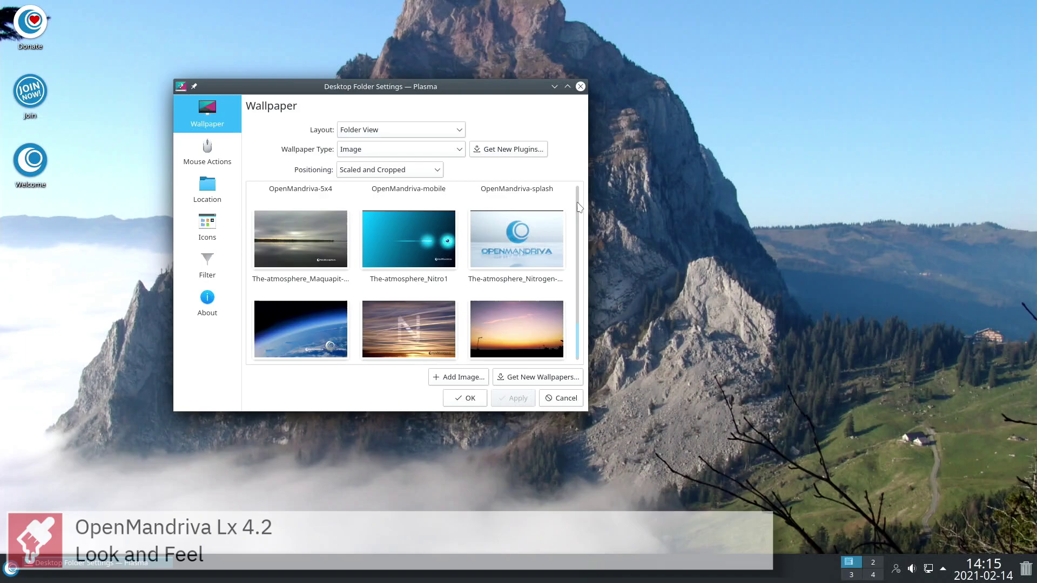
click(201, 160)
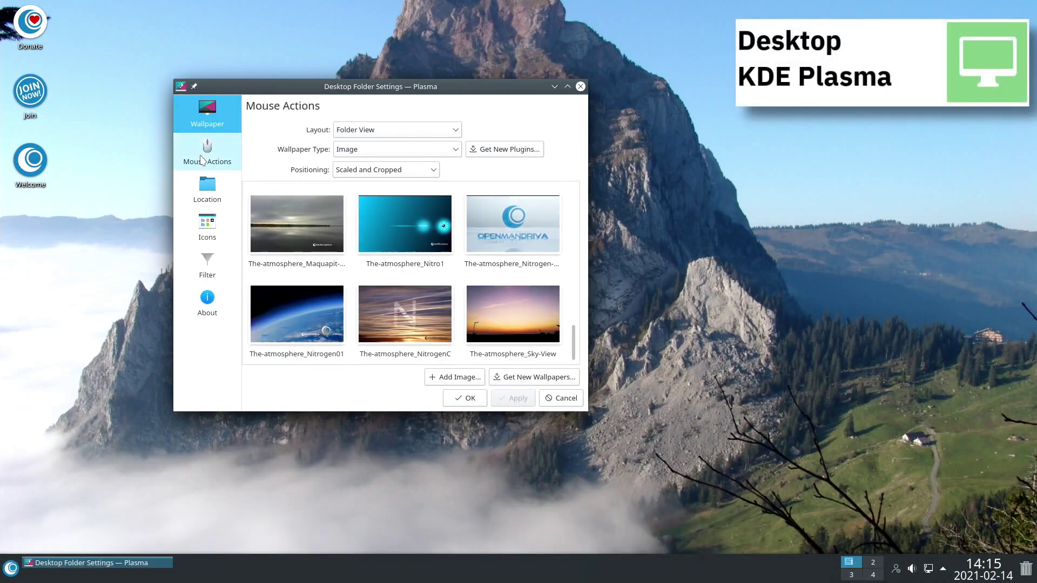
click(207, 190)
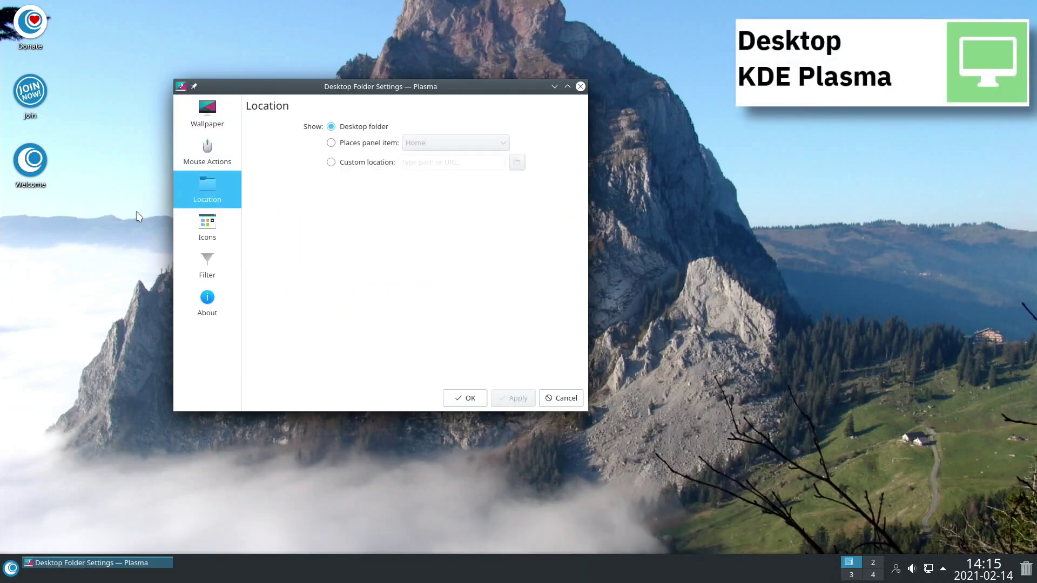
click(192, 233)
click(186, 270)
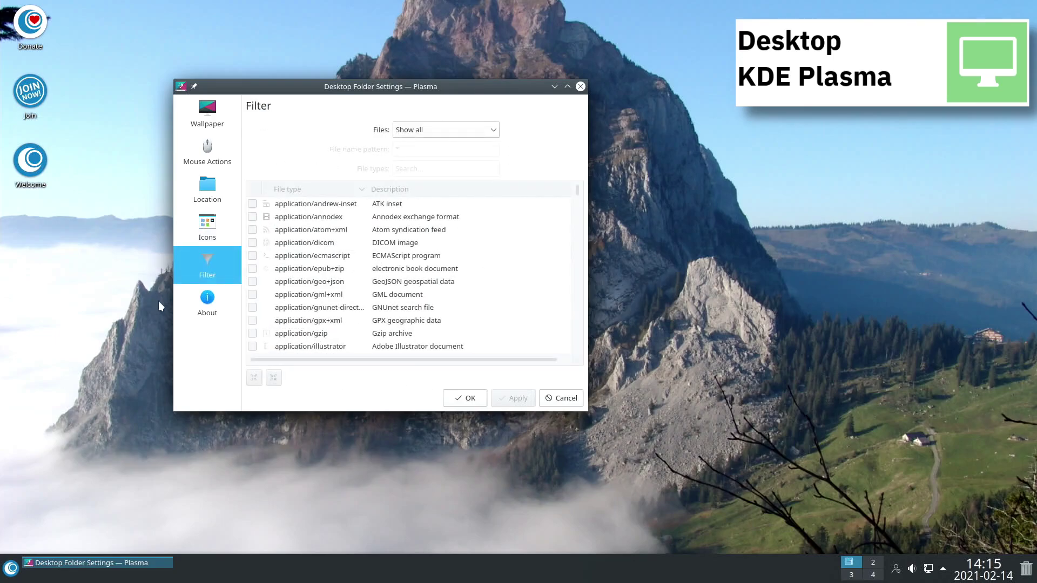
click(177, 301)
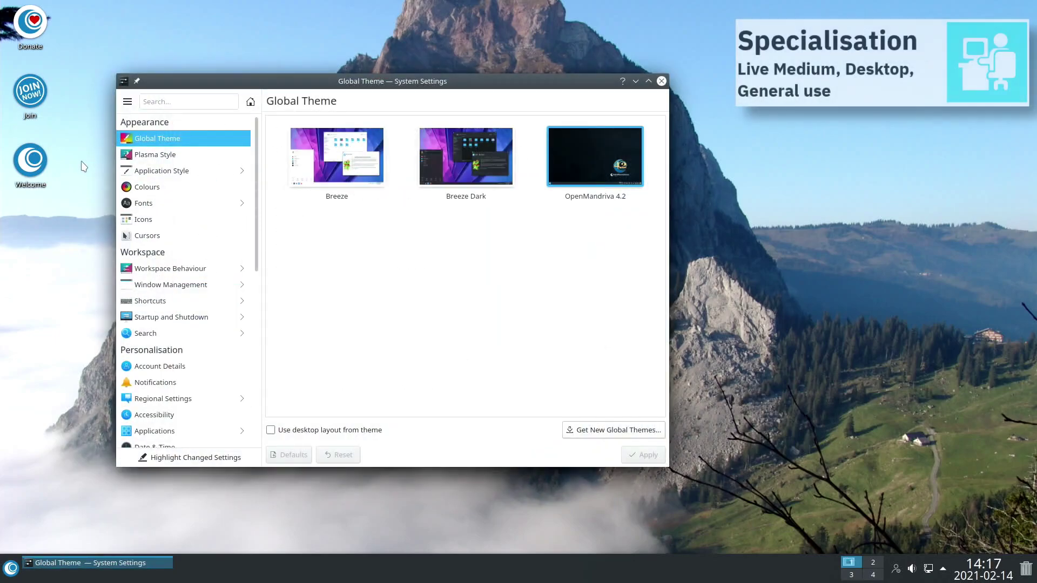
- View the Plasma Style, Application Style and Window Decorations pages, then return to the categories
key(Down)
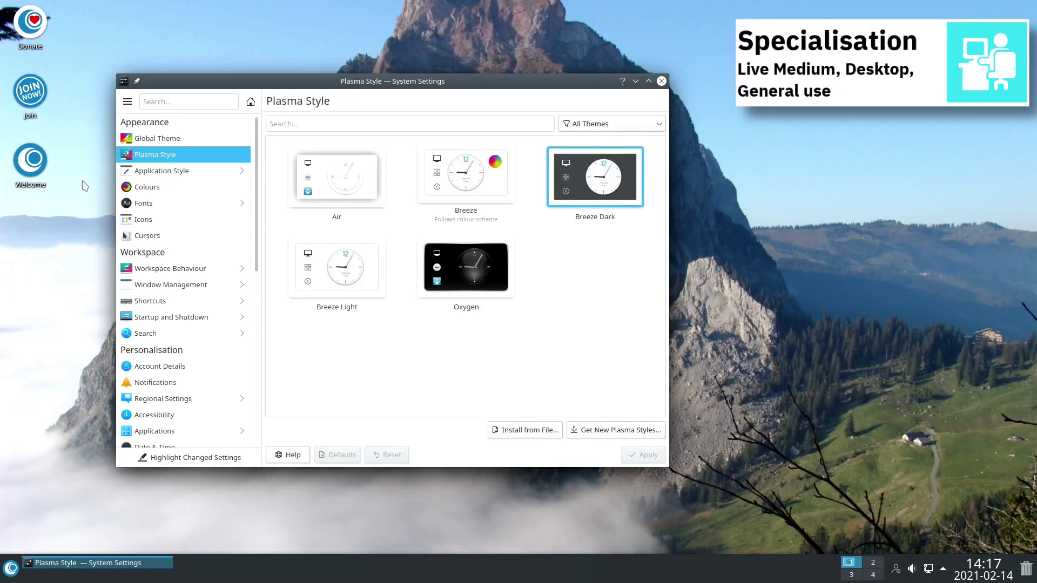
key(Down)
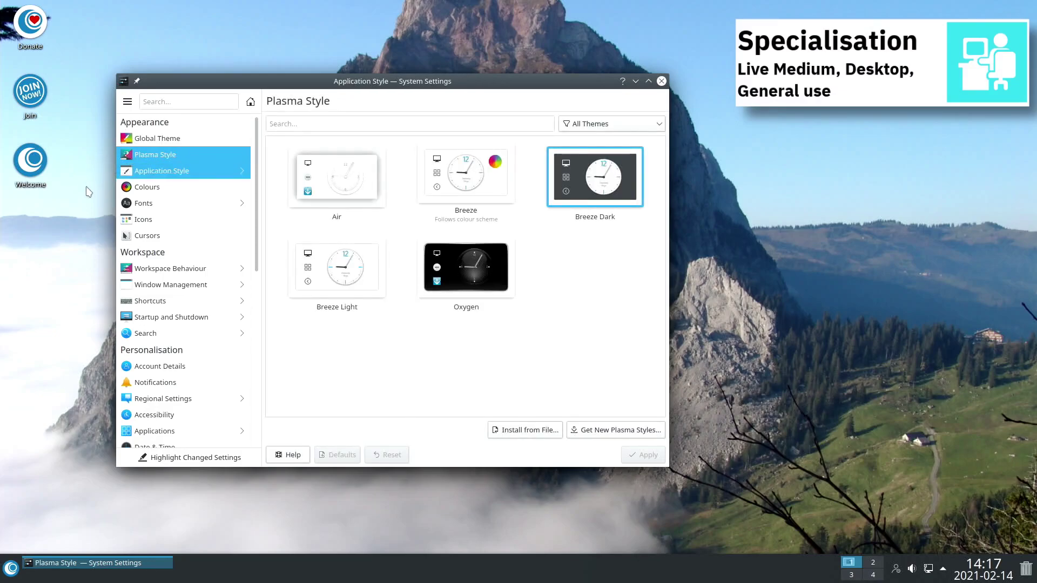
key(Down)
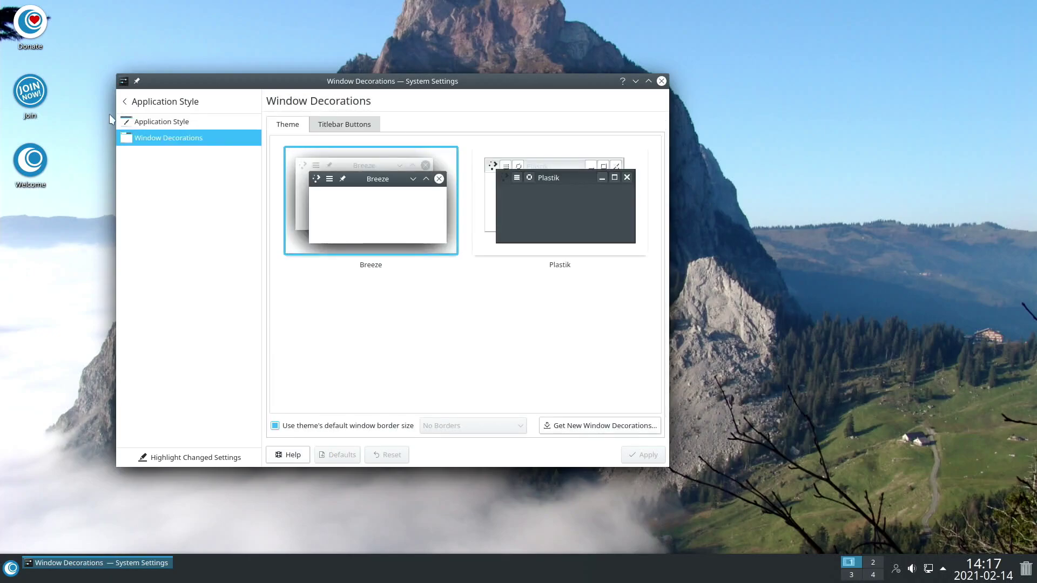
key(Left)
- View the Colours, Fonts and Font Management pages, then the Icons and Cursors themes
key(Down)
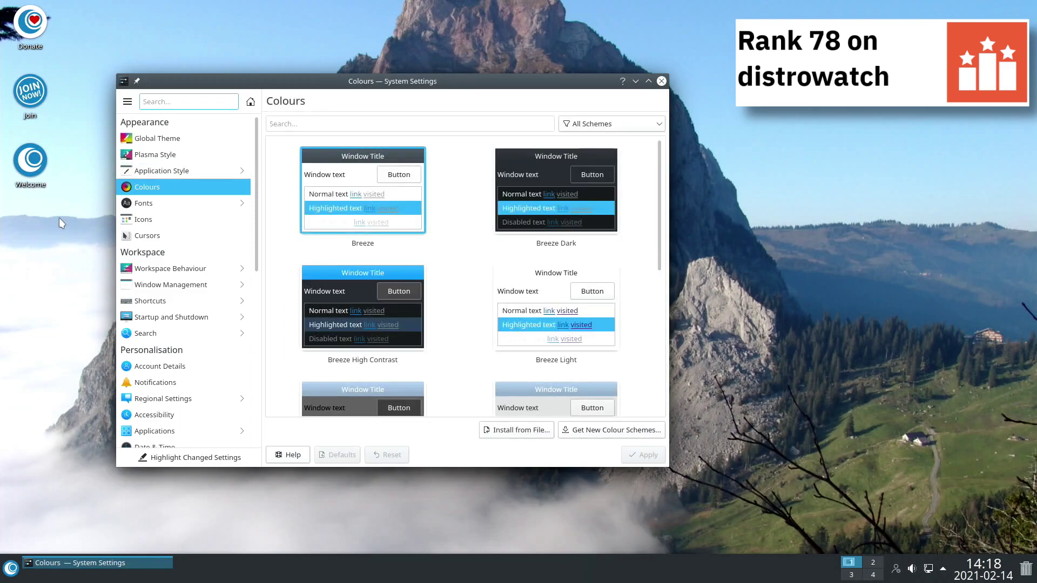
key(Down)
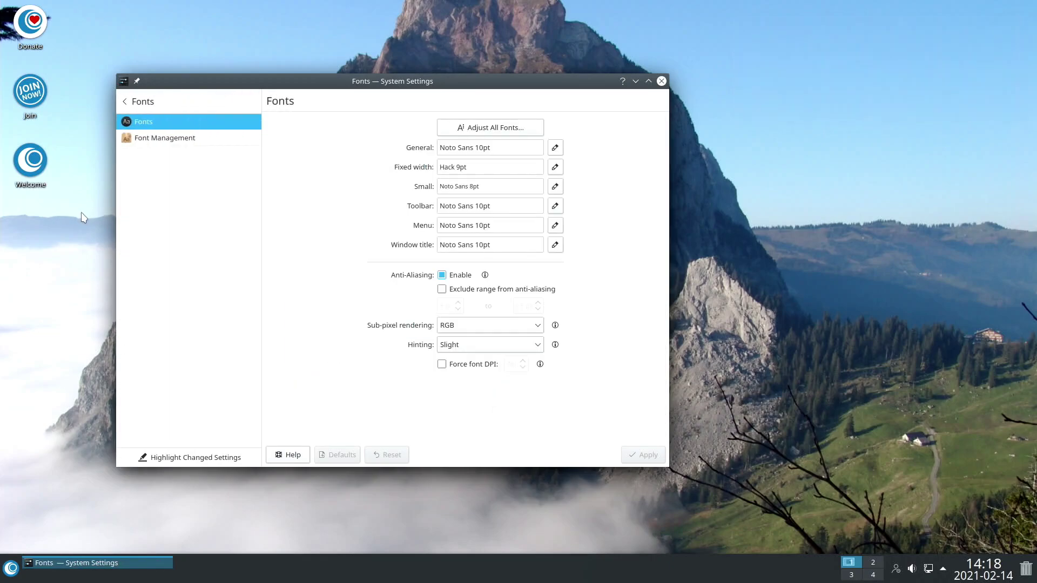
key(Down)
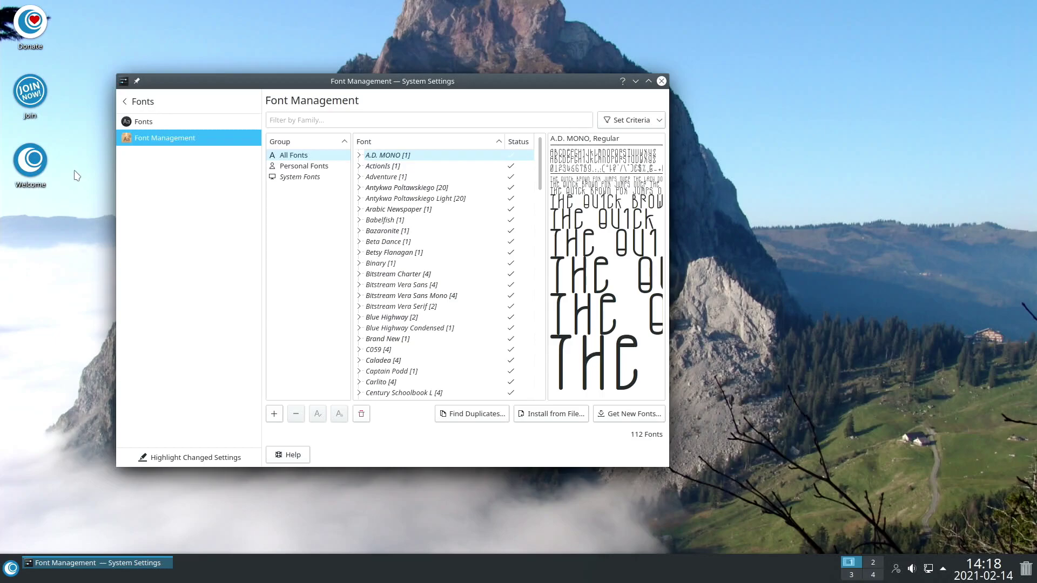
click(130, 102)
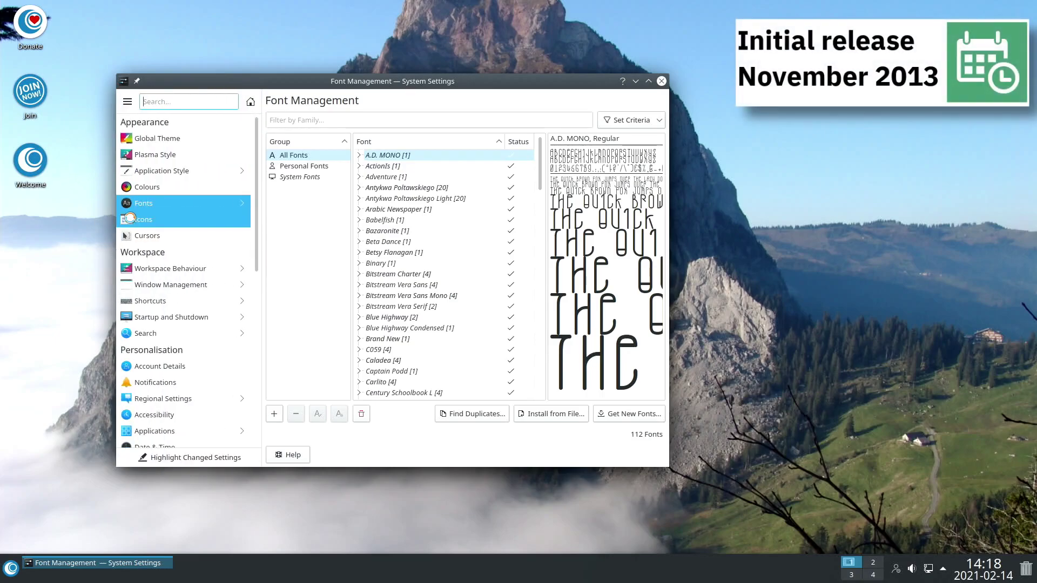
click(130, 219)
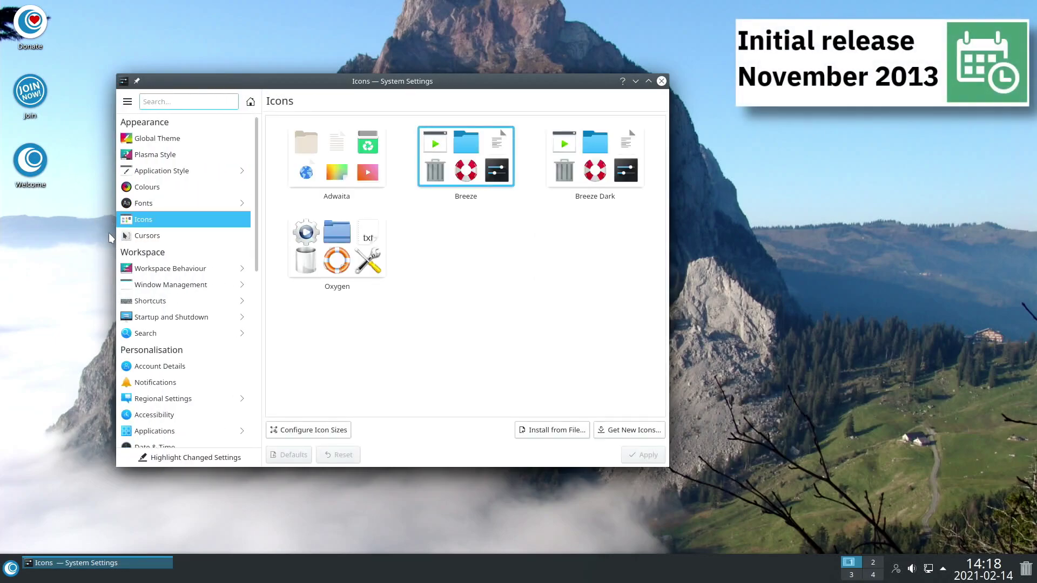
key(Down)
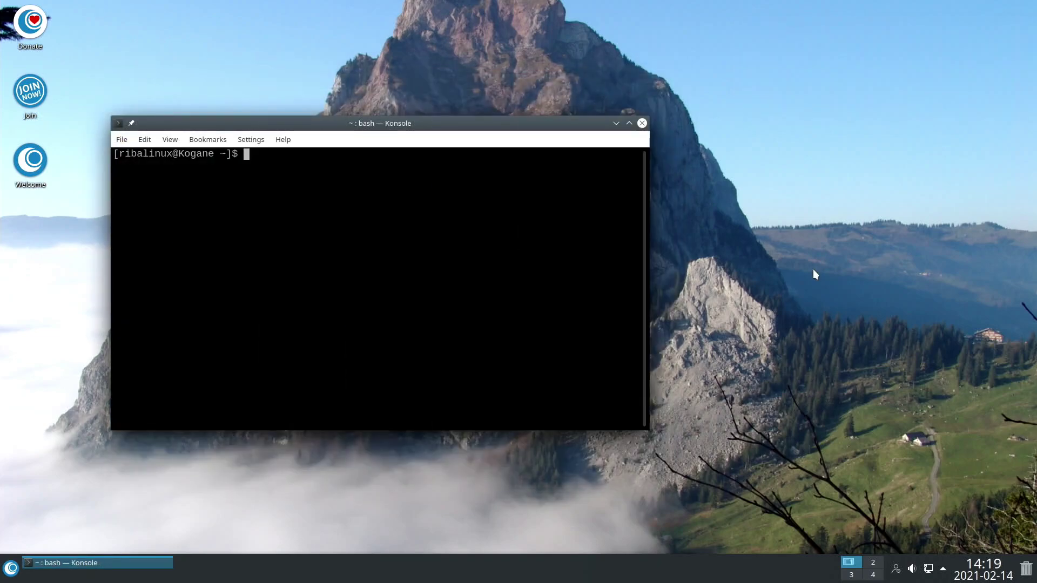
- Install lynx with 'sudo dnf install lynx', confirming with y
text(sudo d)
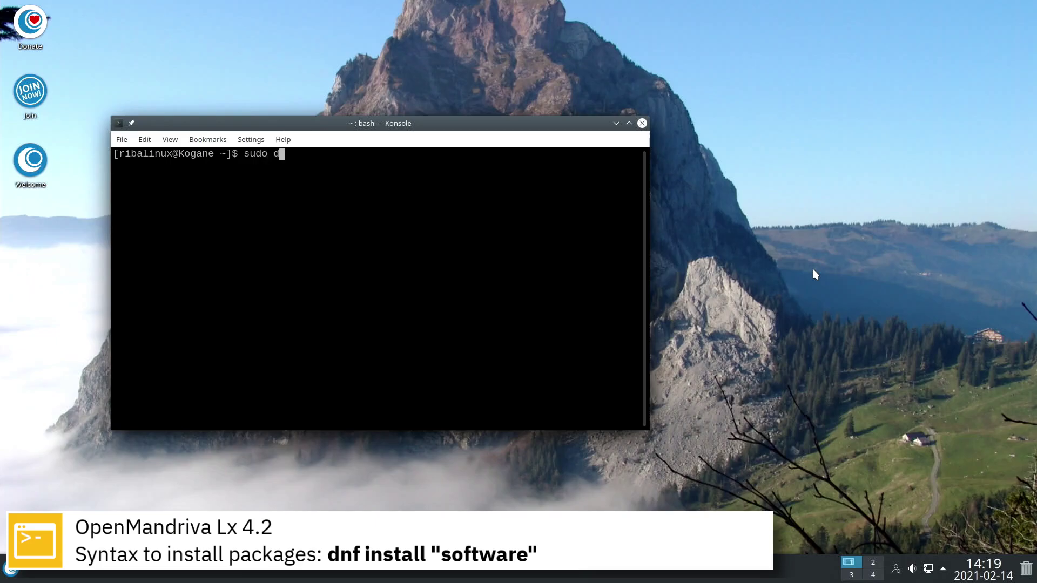
text(nf install lynx)
key(Return)
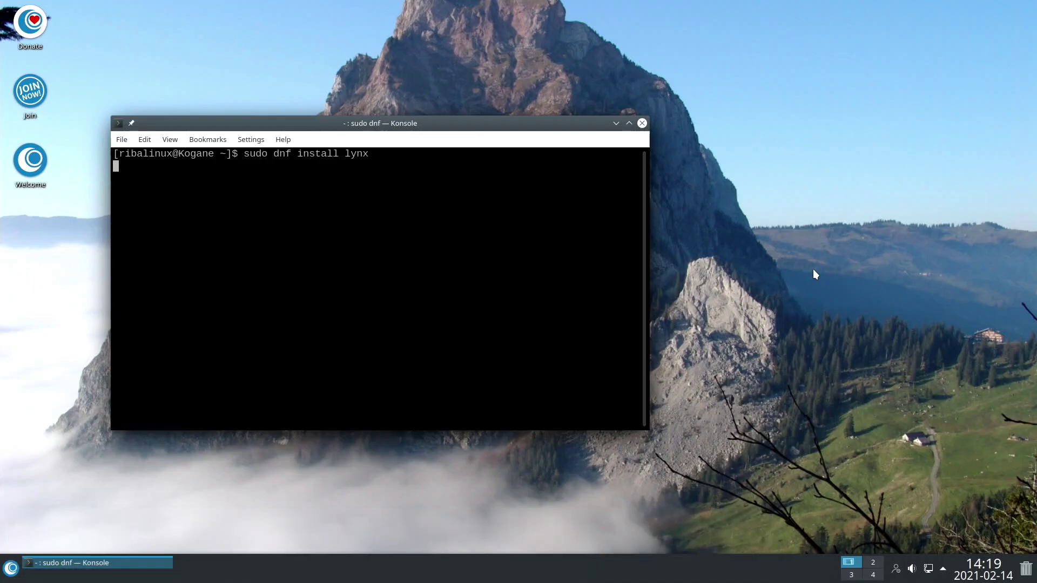
text(y)
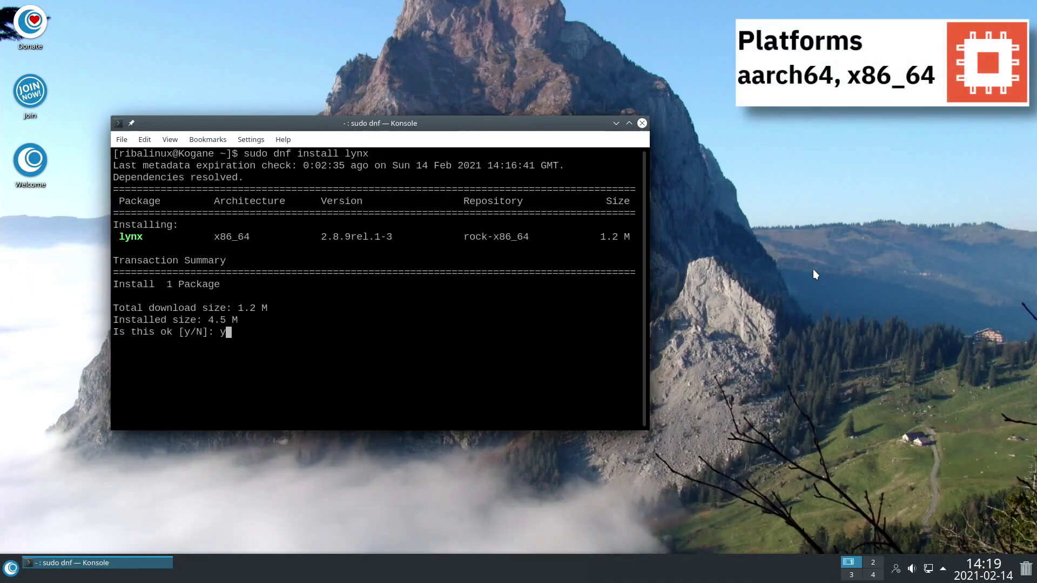
key(Return)
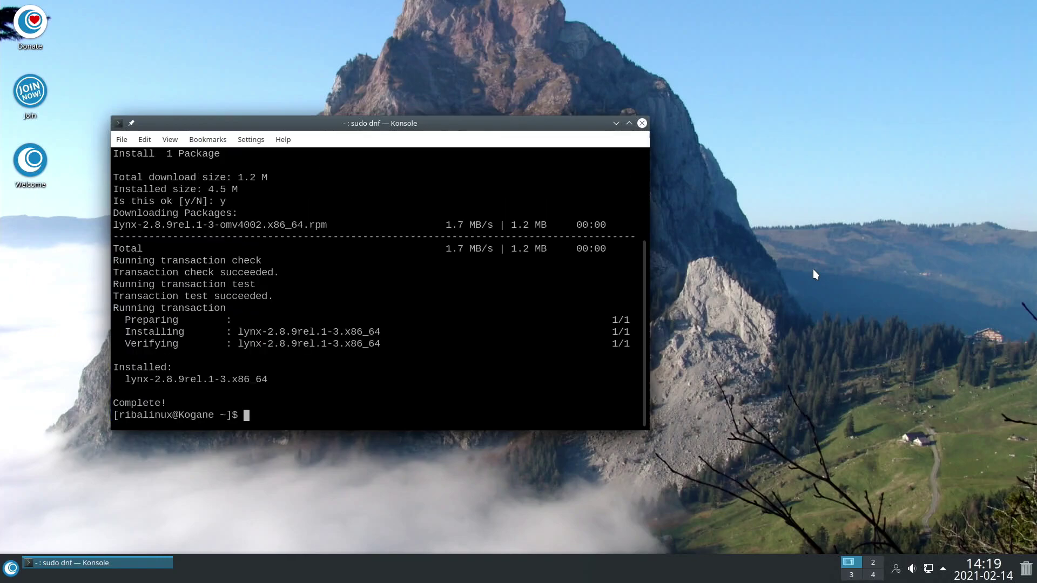
- Clear the terminal and run 'uname -a' to show the Linux 5.10.14 kernel details
key(ctrl+l)
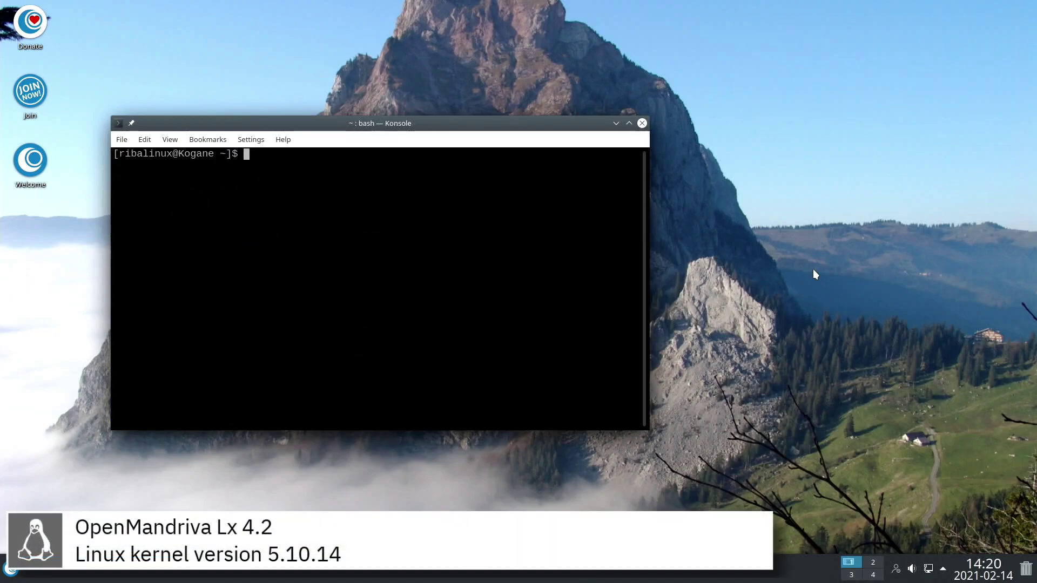
text(uname -a)
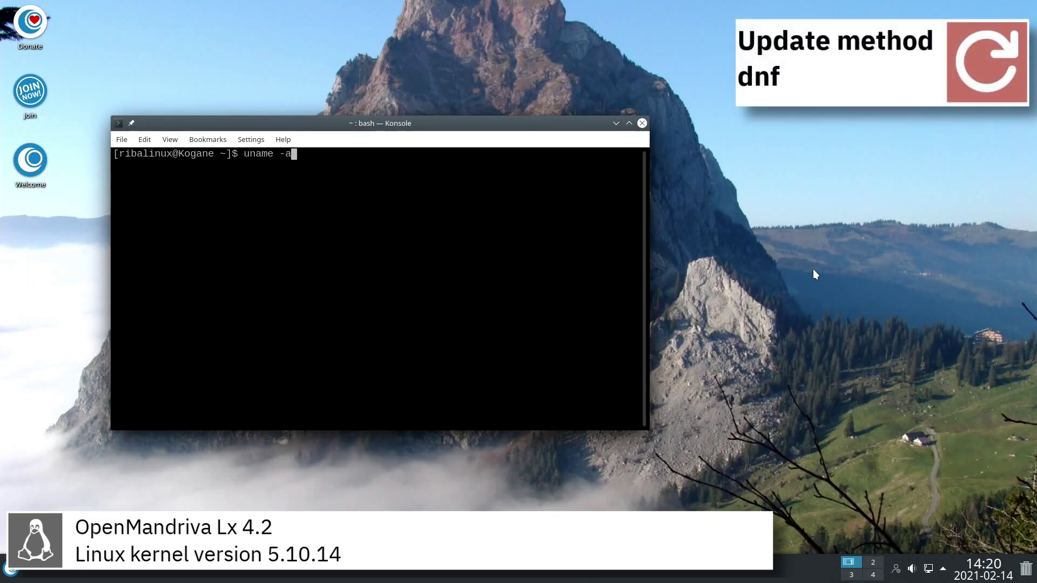
key(Return)
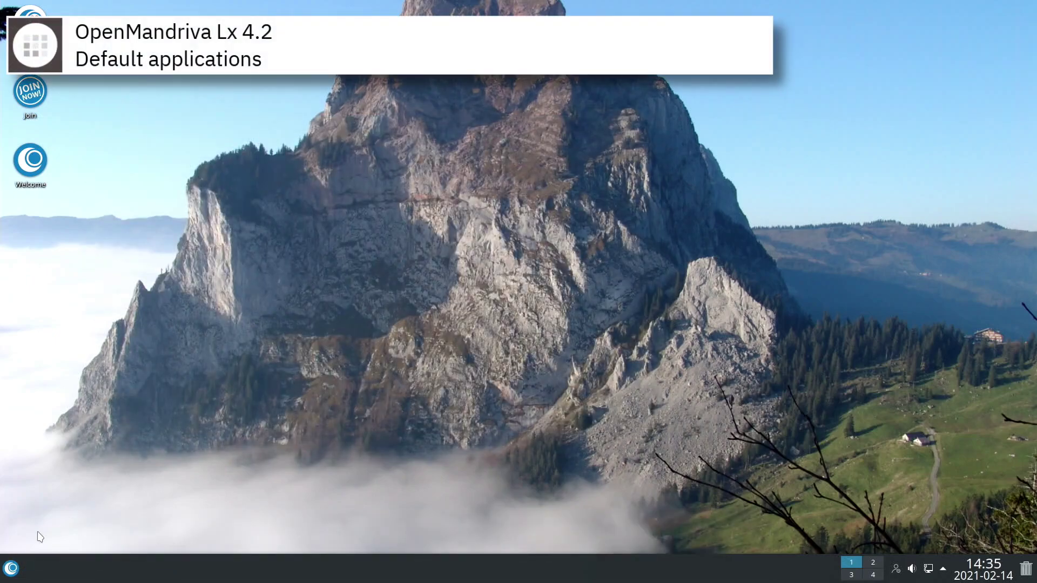
- Launch KCalc from the application menu, centre its window, and close it
click(10, 568)
mouse_move(157, 368)
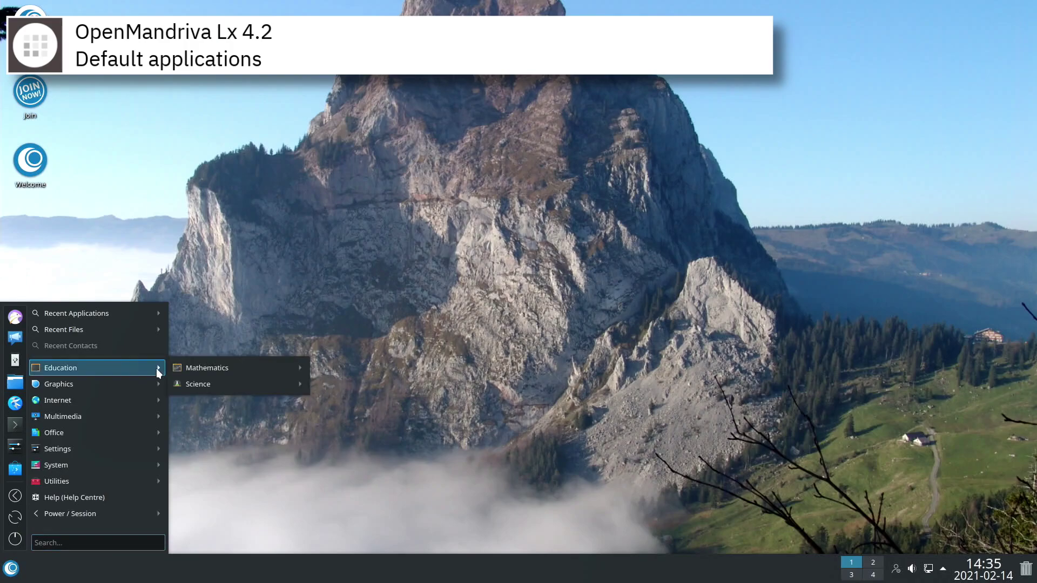
mouse_move(197, 368)
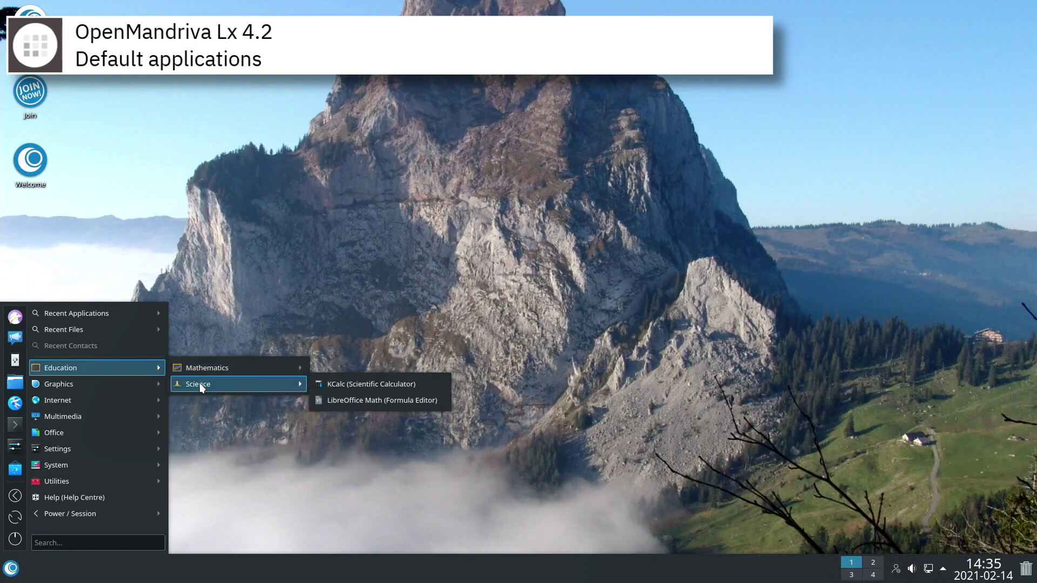
click(336, 384)
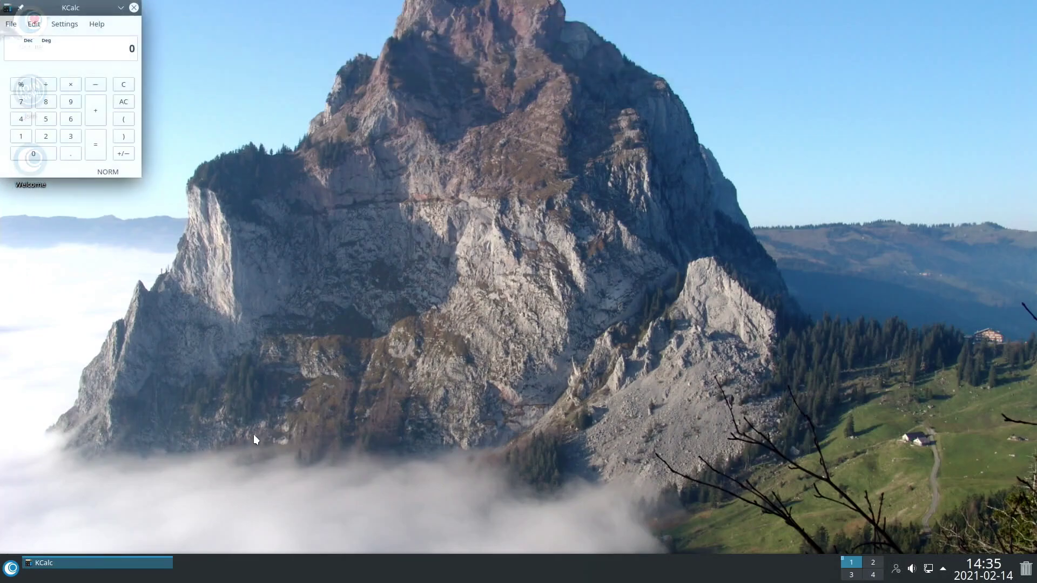
drag(76, 7, 523, 189)
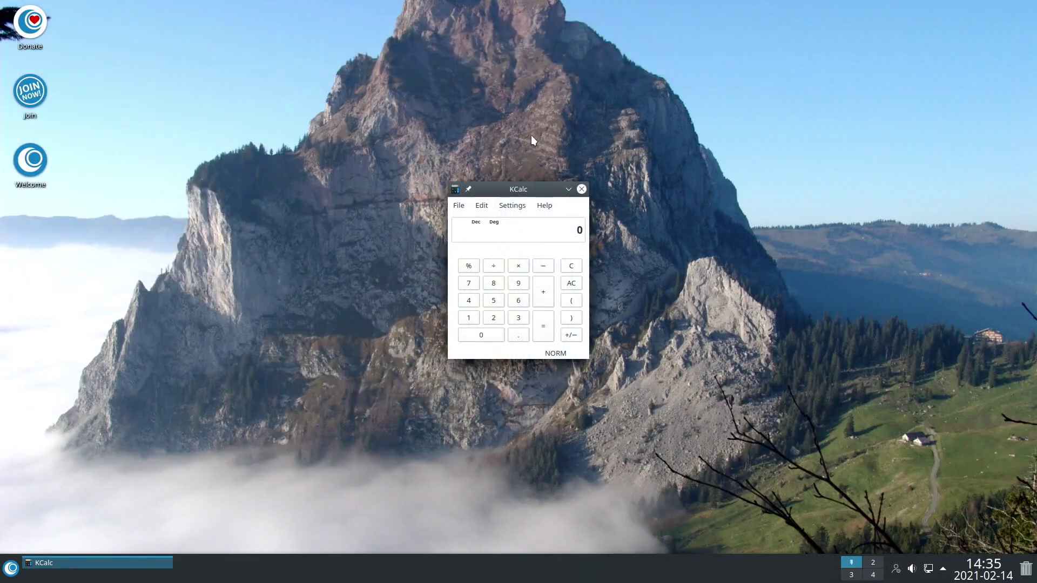
click(581, 189)
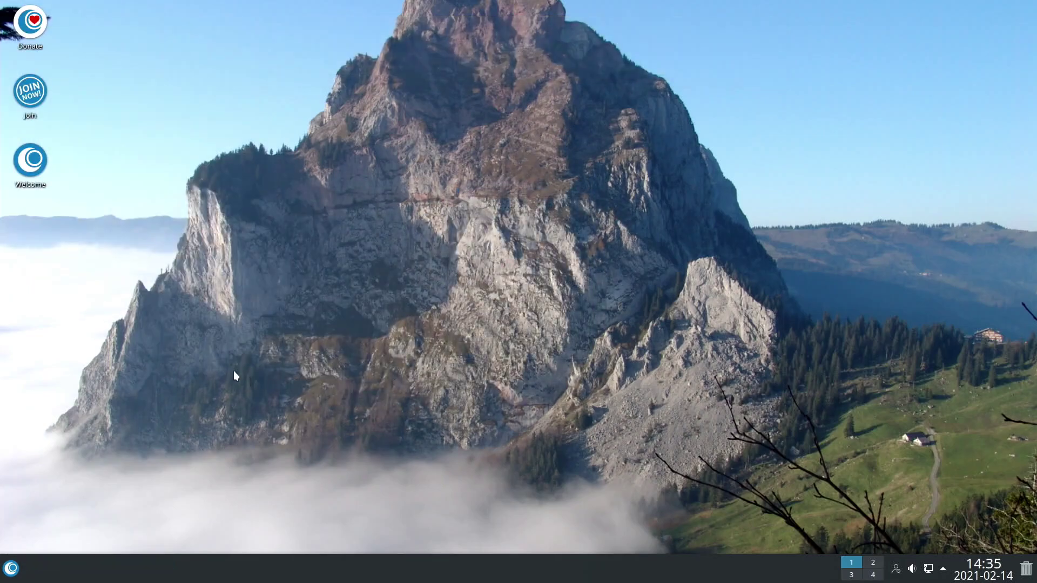
- Launch Krita from the Graphics category and close it once its Start screen loads
click(11, 568)
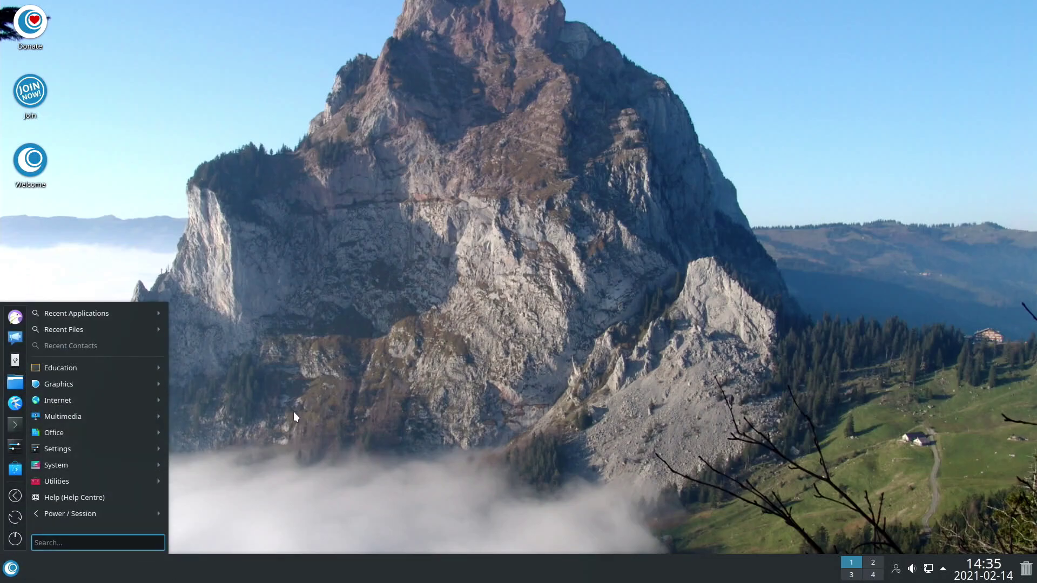
mouse_move(138, 384)
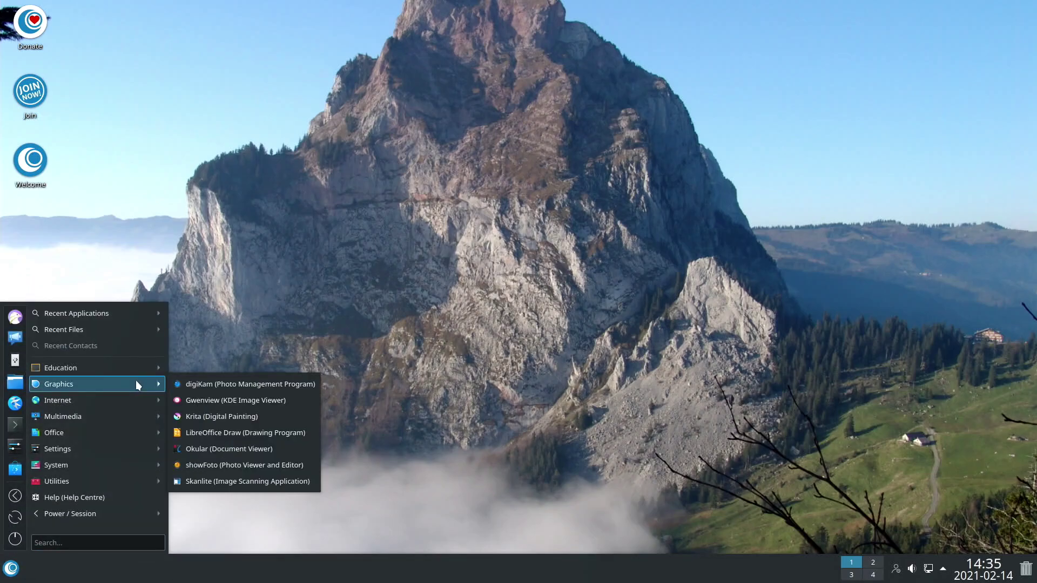
click(224, 416)
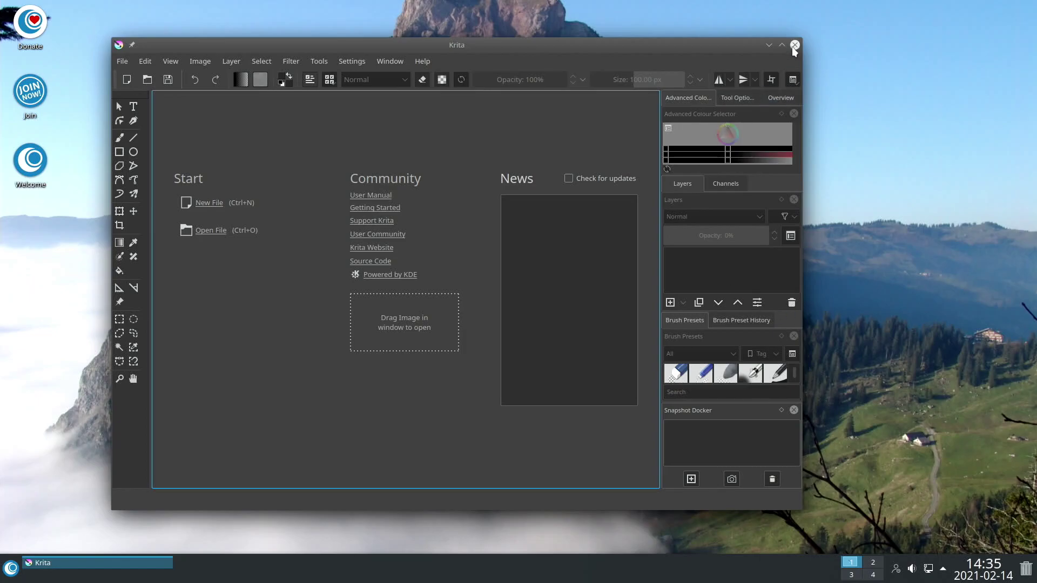
click(794, 47)
- Launch the Falkon web browser from the Internet category and close it
click(8, 571)
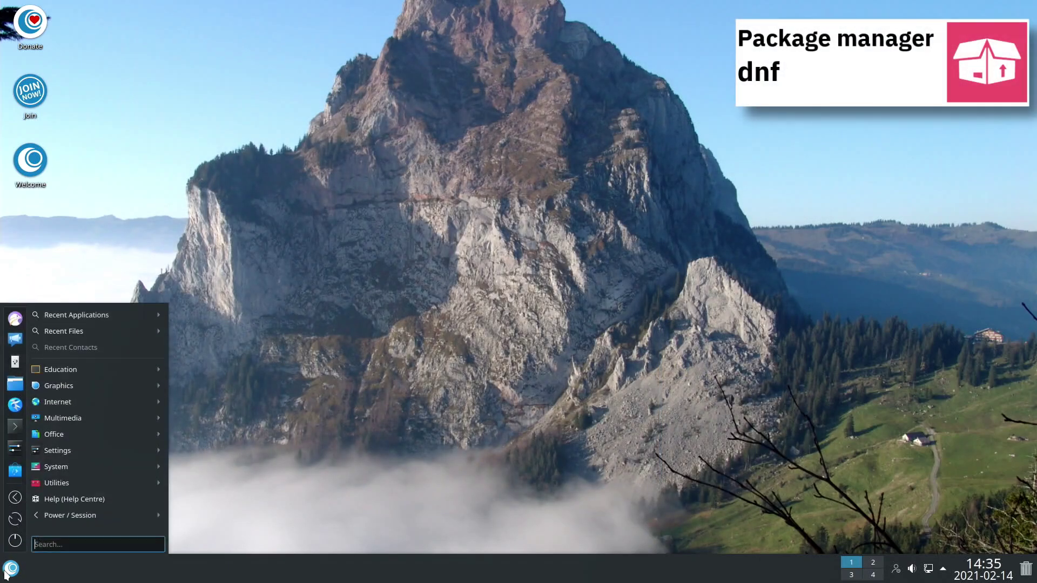
mouse_move(118, 400)
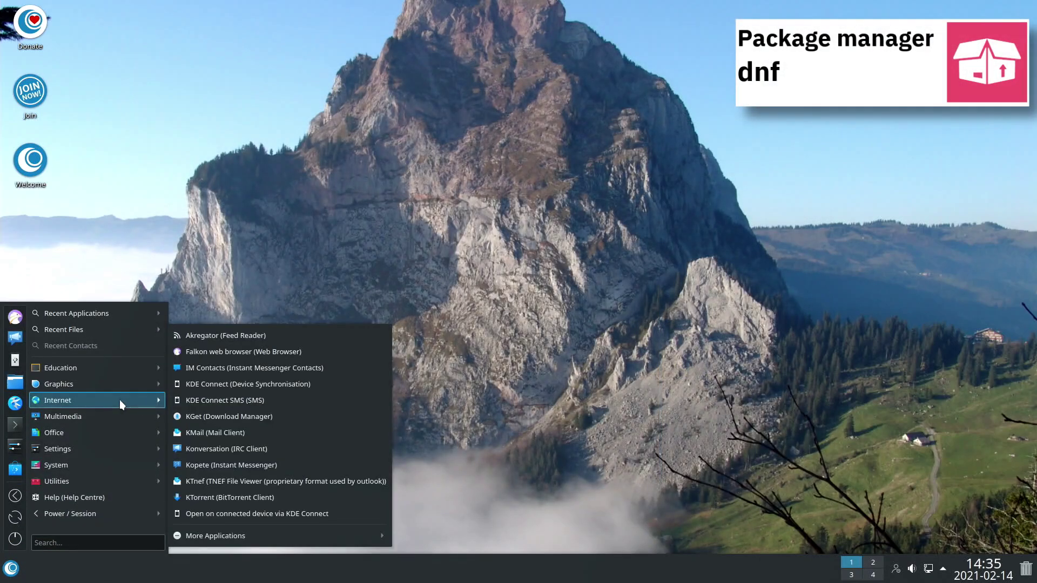
mouse_move(225, 529)
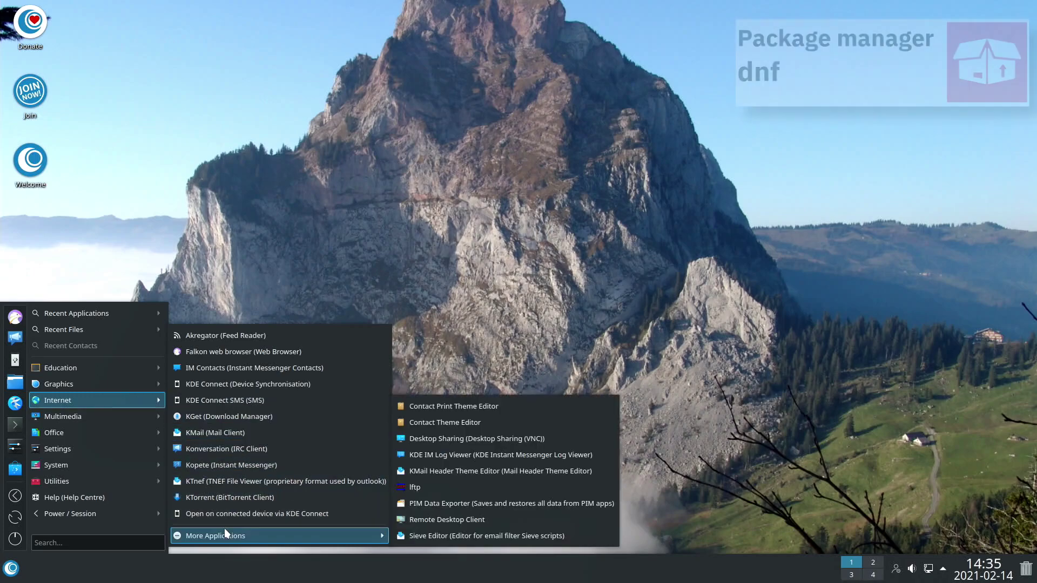
click(216, 352)
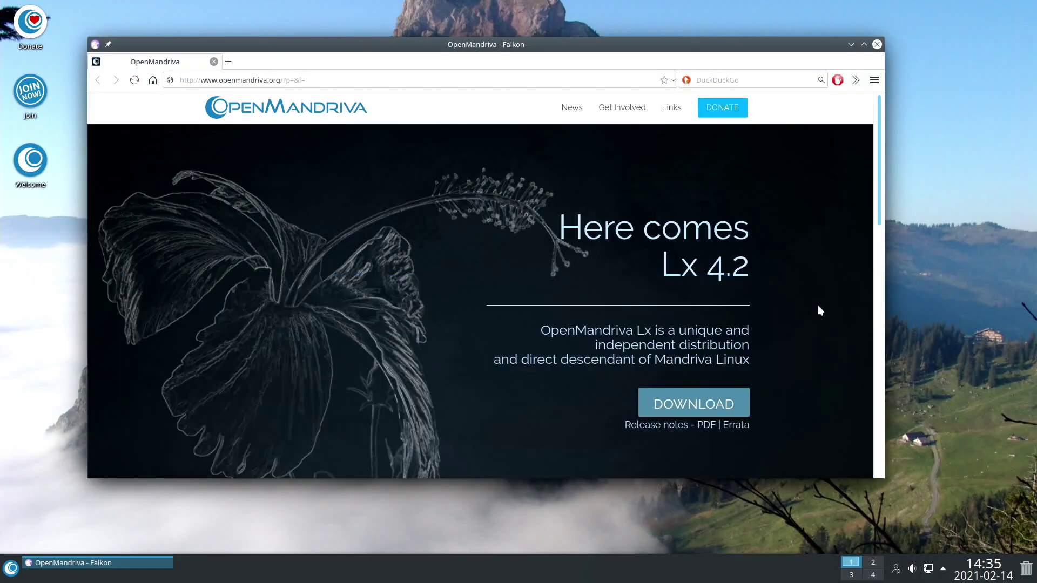
click(876, 44)
- Launch VLC media player from the Multimedia category and close it
click(11, 568)
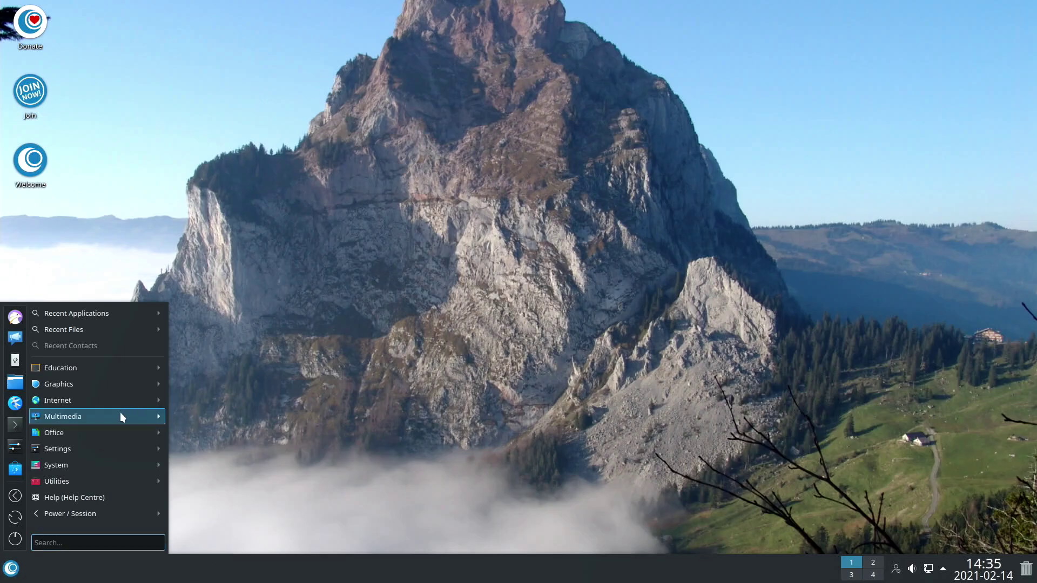
mouse_move(115, 416)
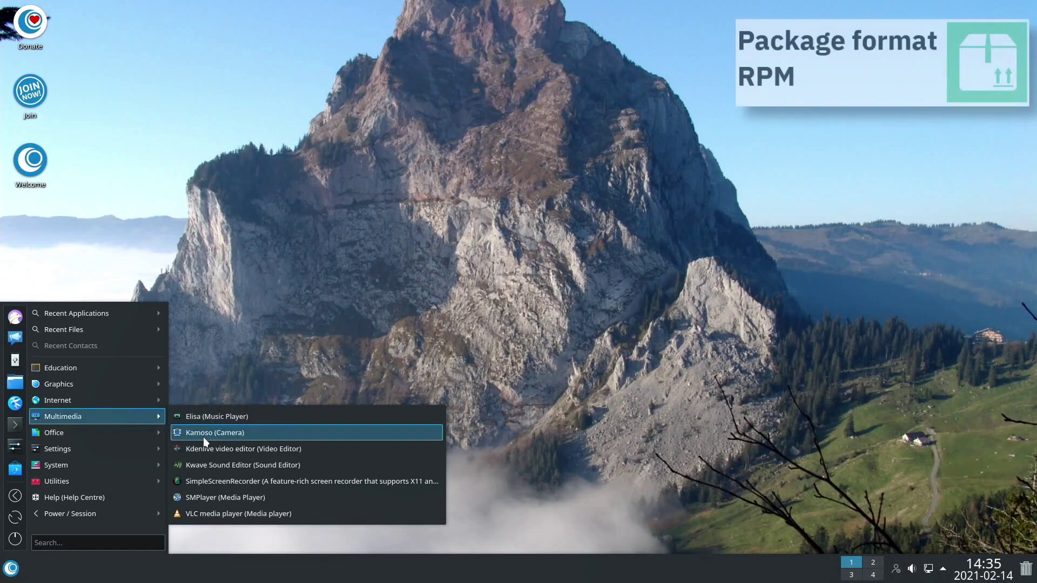
click(219, 512)
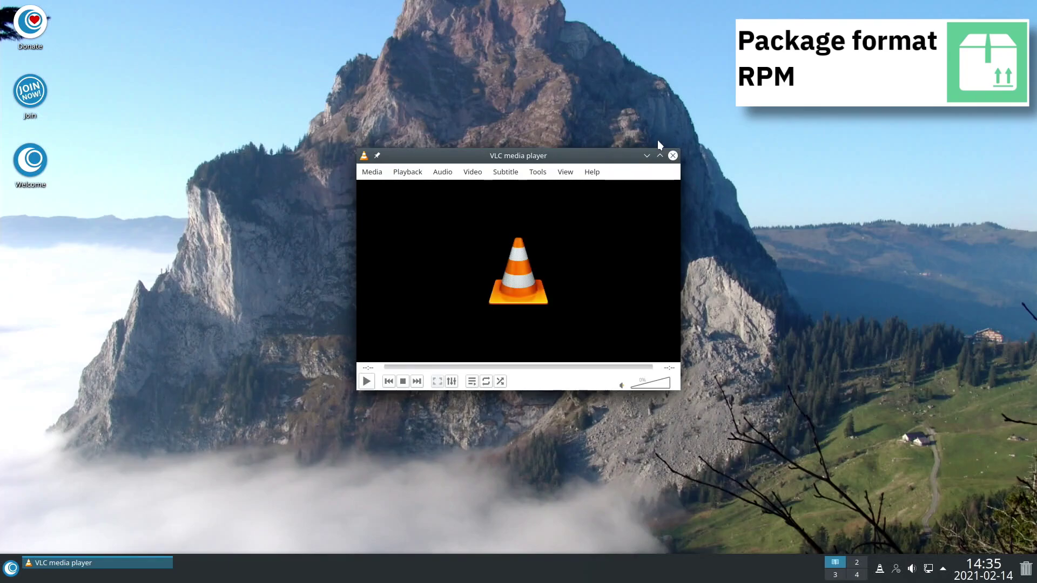
click(672, 155)
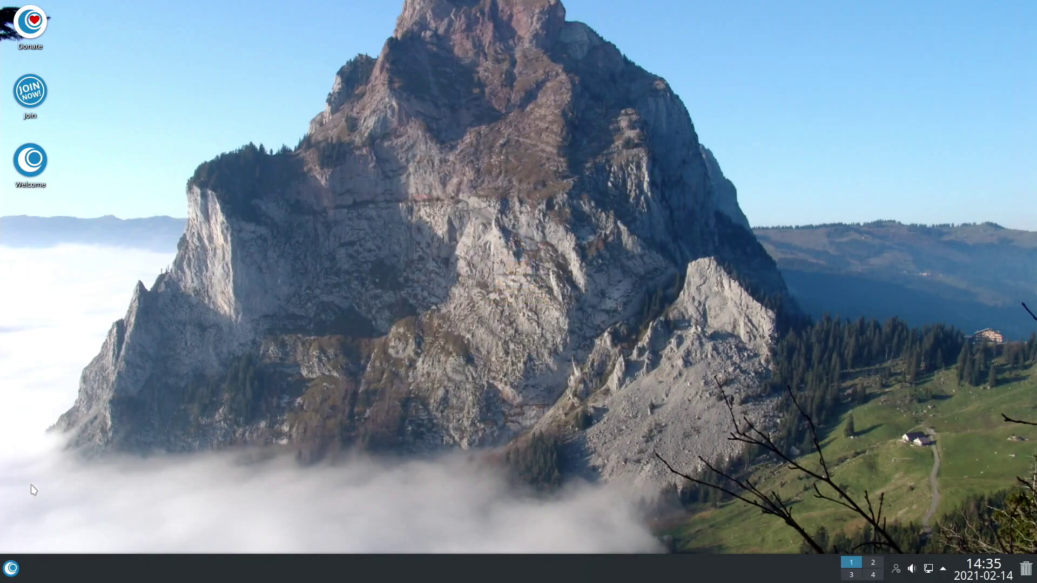
- Launch LibreOffice Writer from the Office category and close the empty document
click(11, 568)
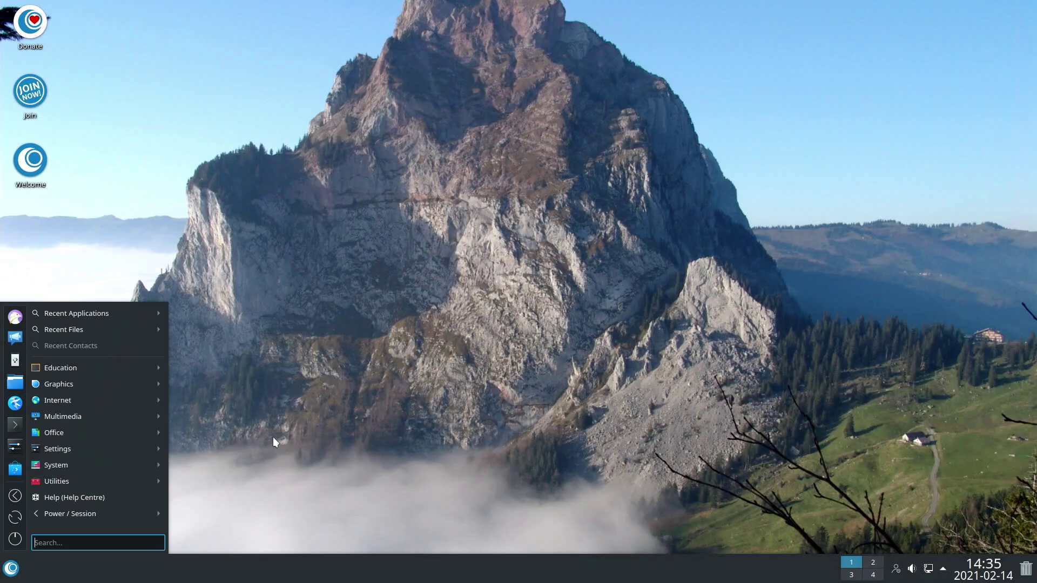
mouse_move(134, 430)
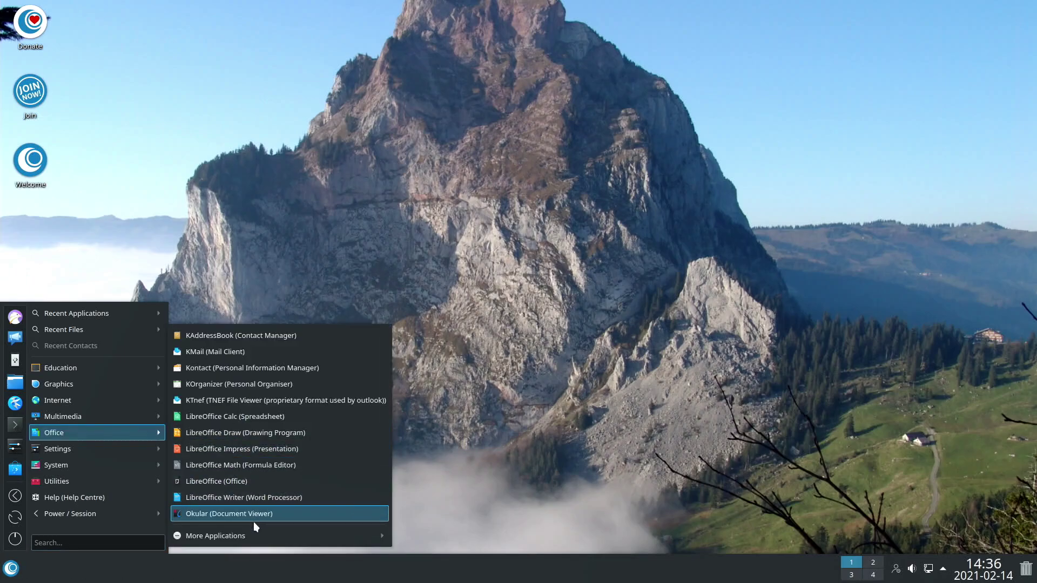
mouse_move(255, 534)
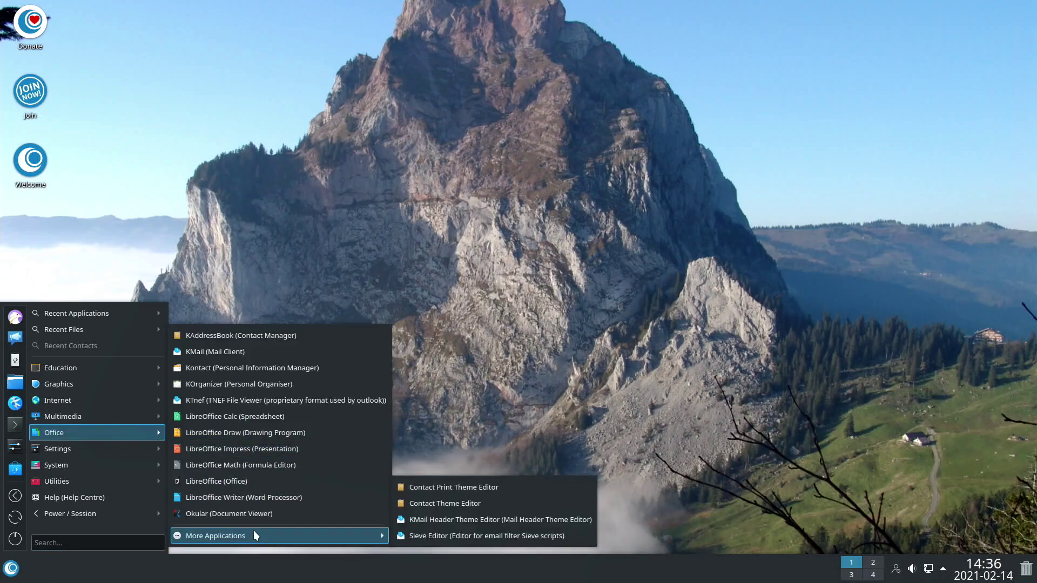
click(254, 498)
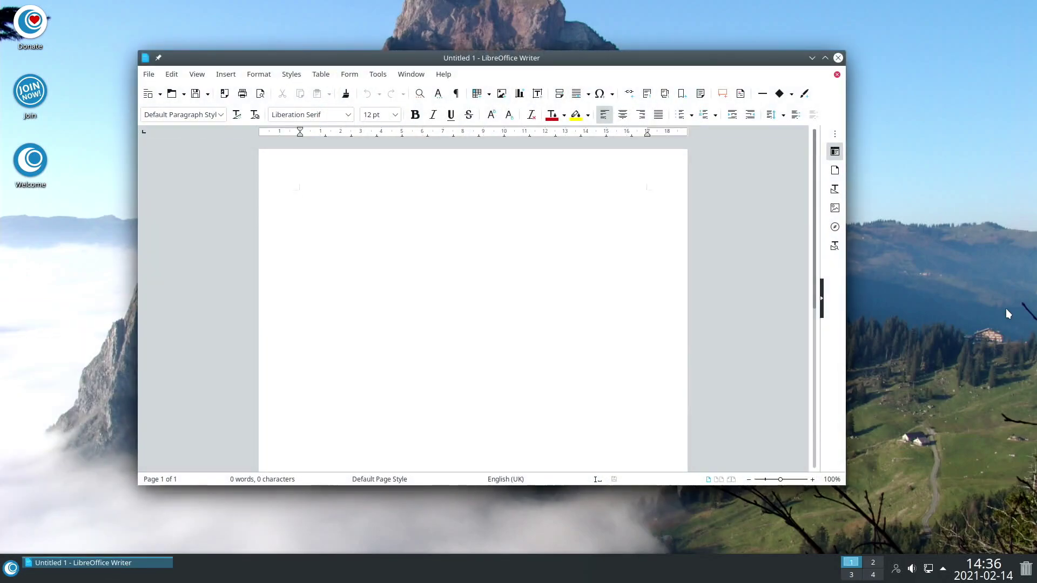
click(838, 58)
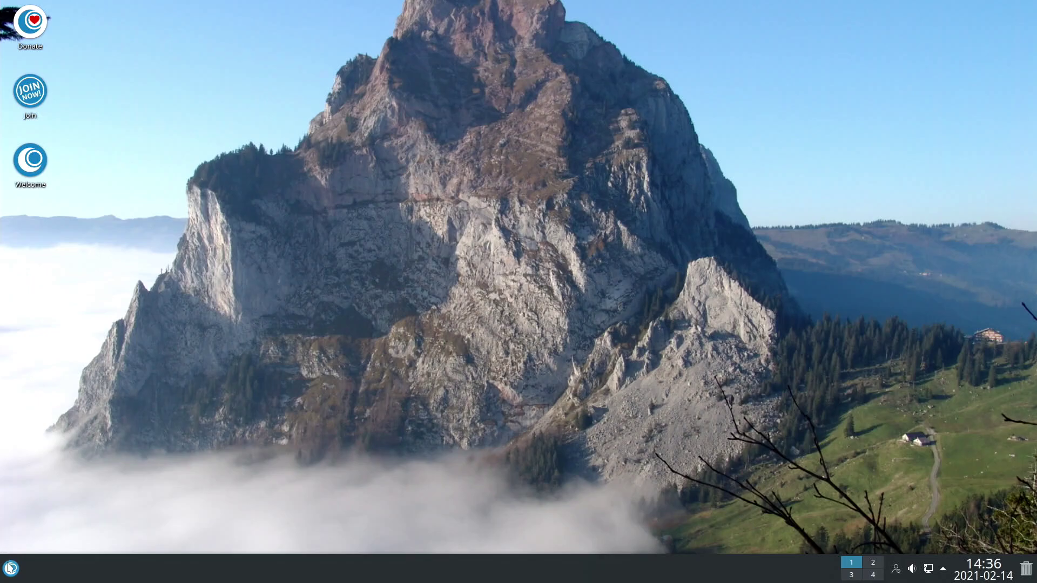
- View the Desktop presets layouts (OpenMandriva, Plasma, Ubuntu, Windows, macOS) and close without applying one
click(10, 568)
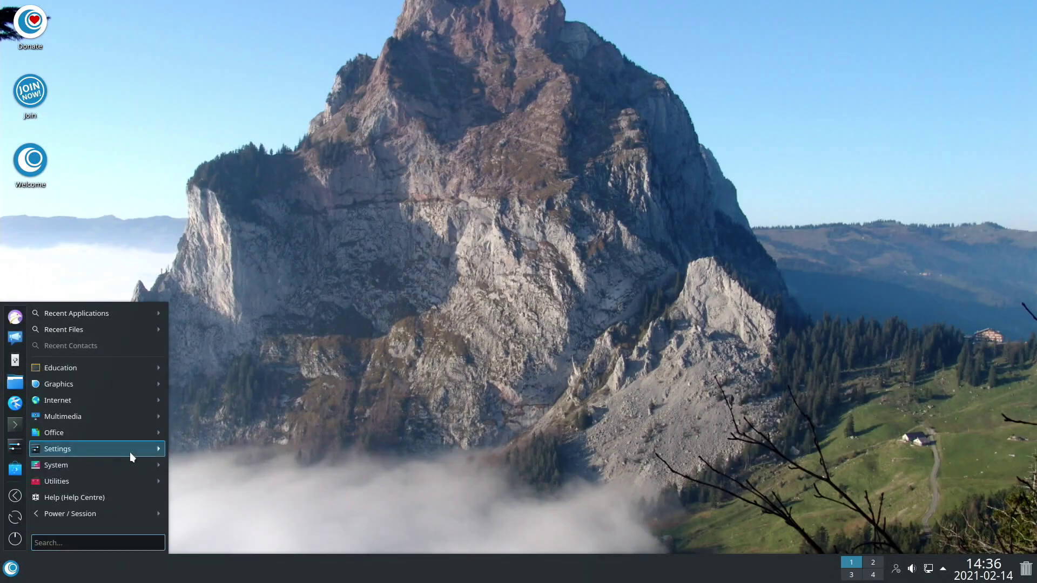
mouse_move(122, 455)
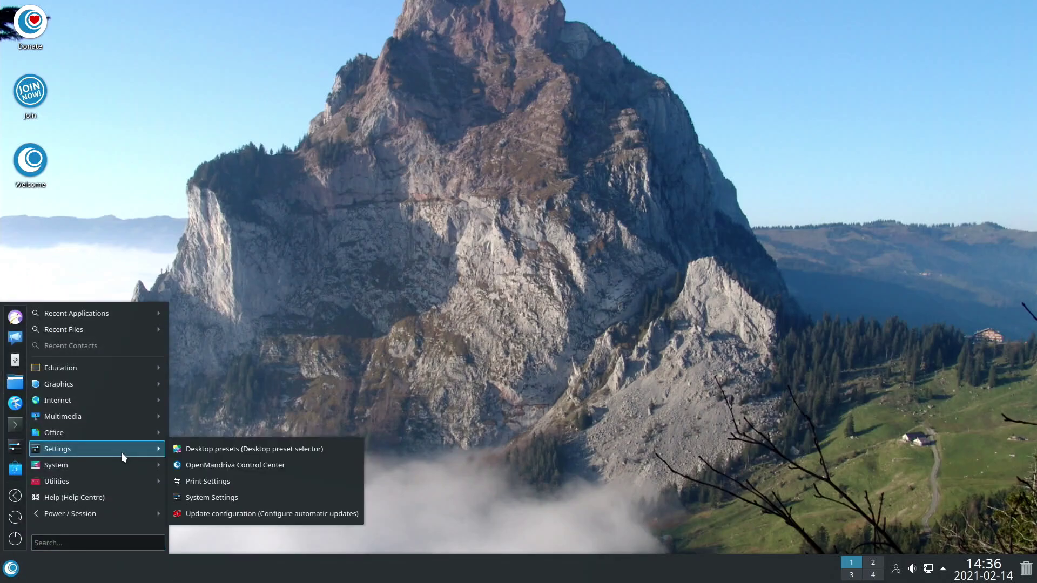
click(199, 450)
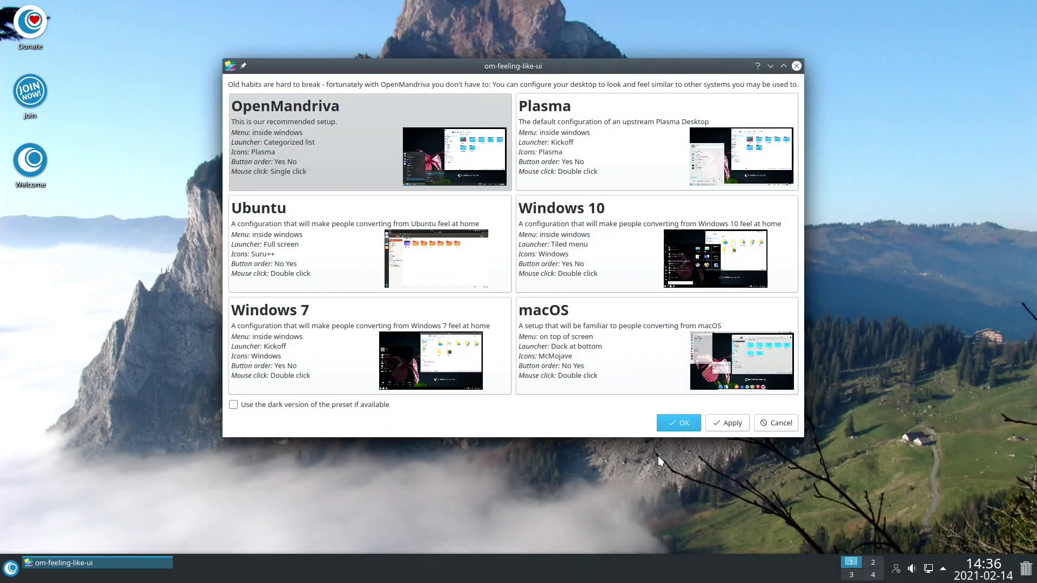
click(797, 66)
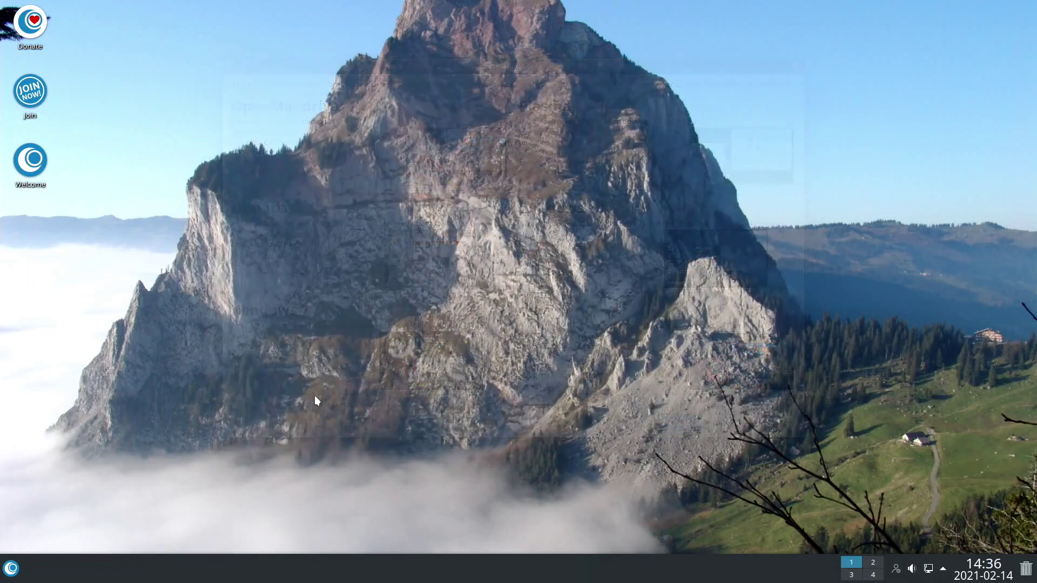
click(11, 568)
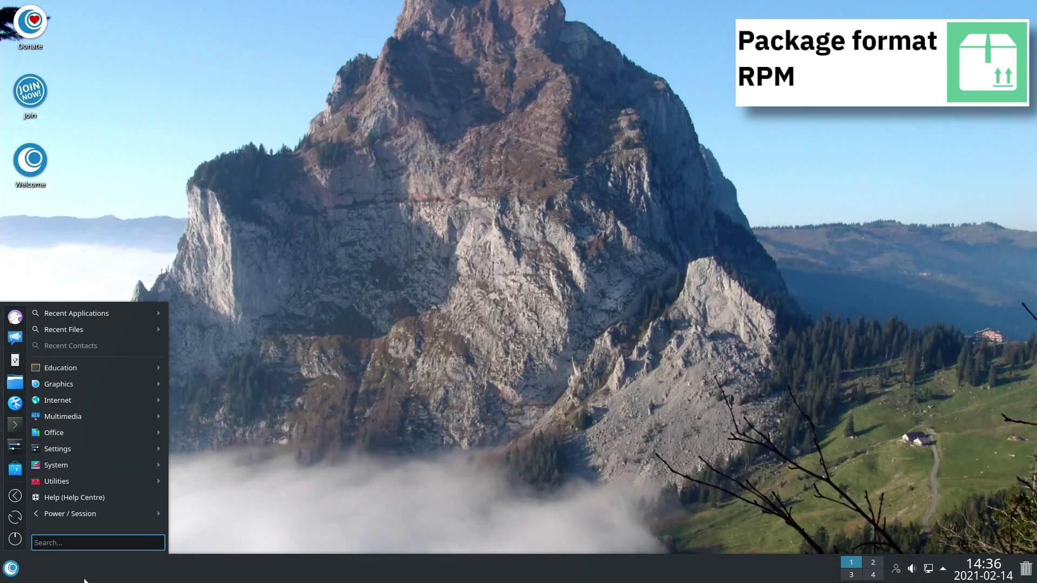
mouse_move(145, 463)
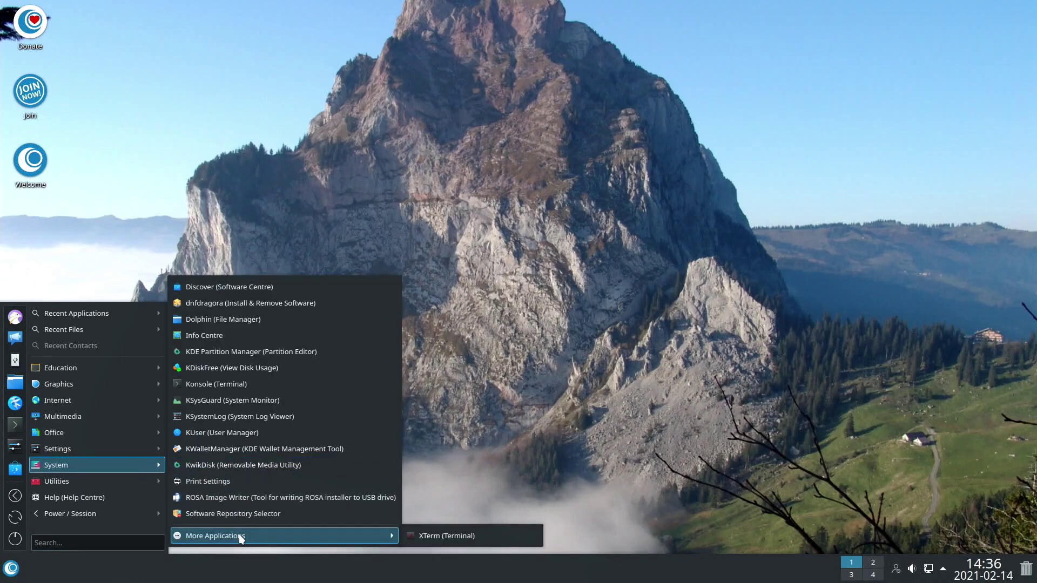
click(263, 303)
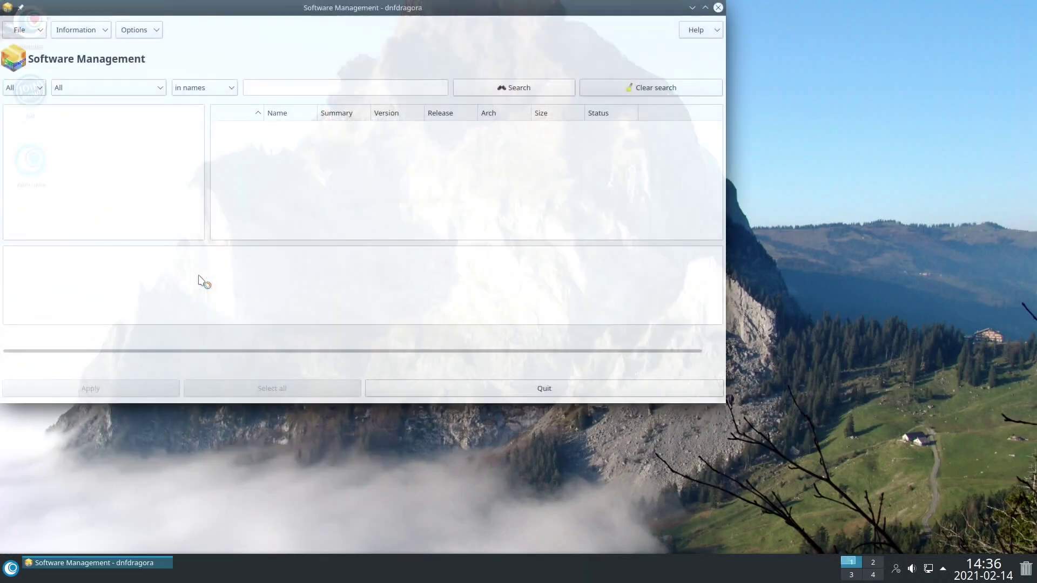
drag(382, 11, 521, 64)
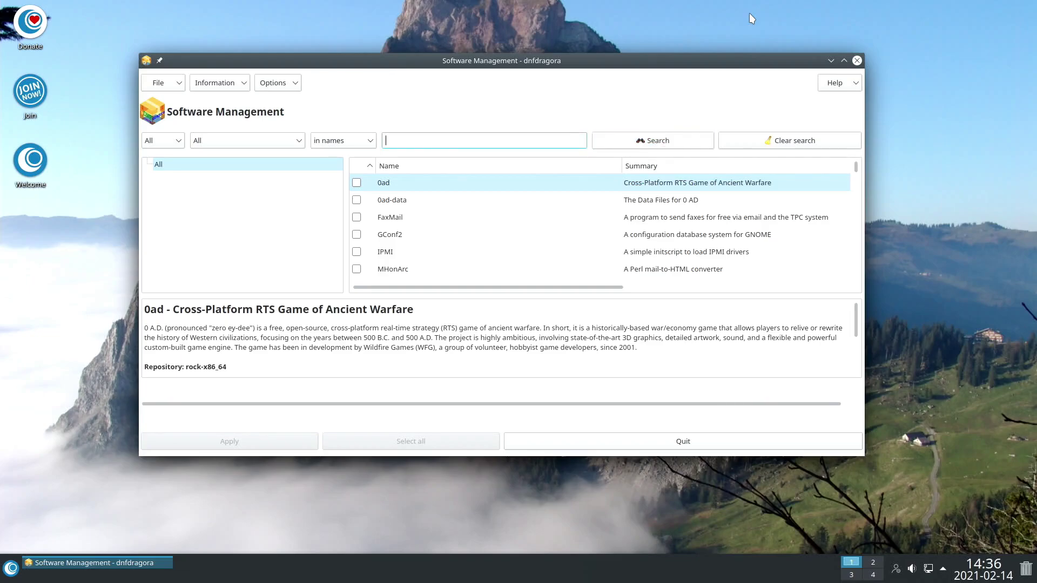
click(858, 61)
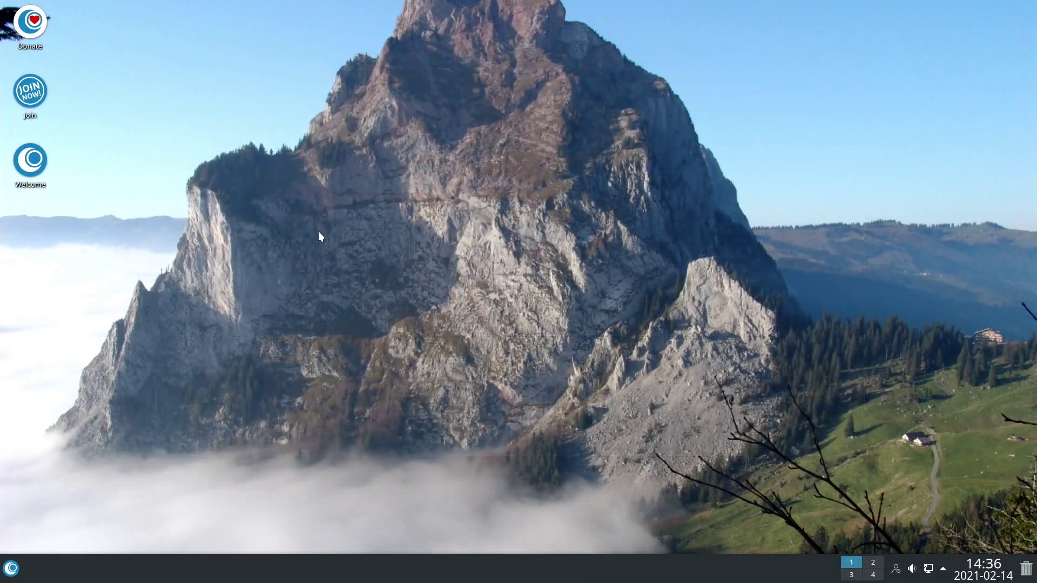
click(11, 568)
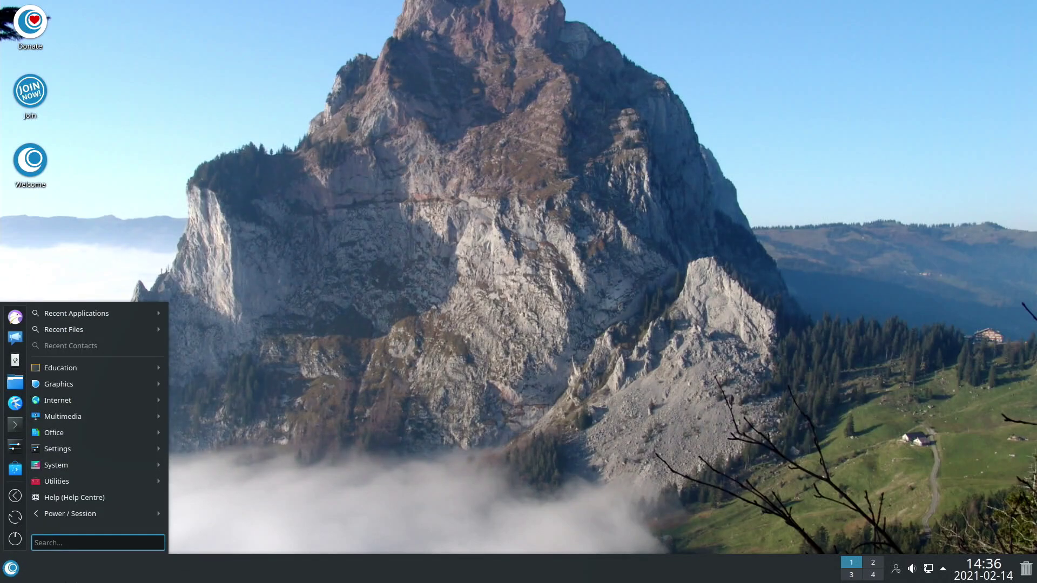